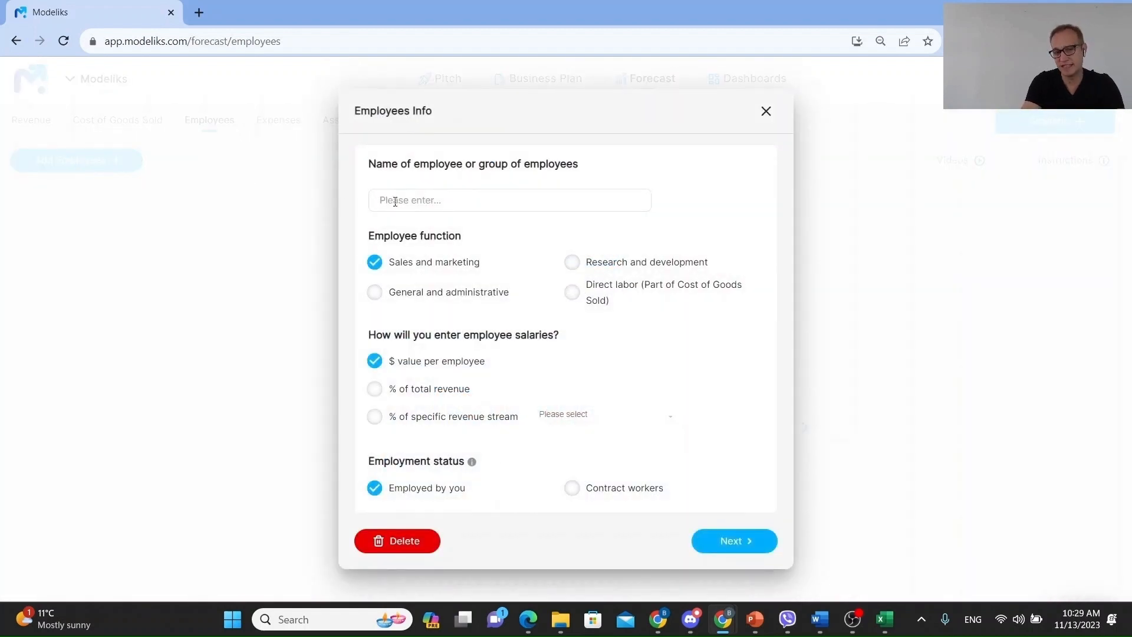
# - Name the new employee group Sales team and continue past the employee info
pyautogui.write('Sales team')
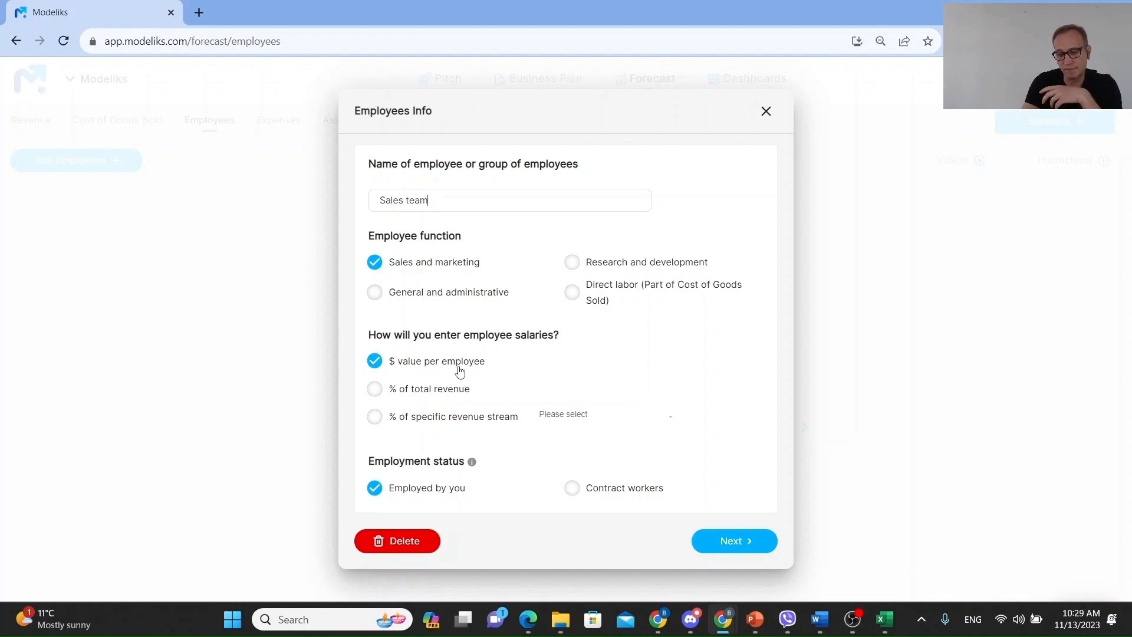
pyautogui.click(742, 543)
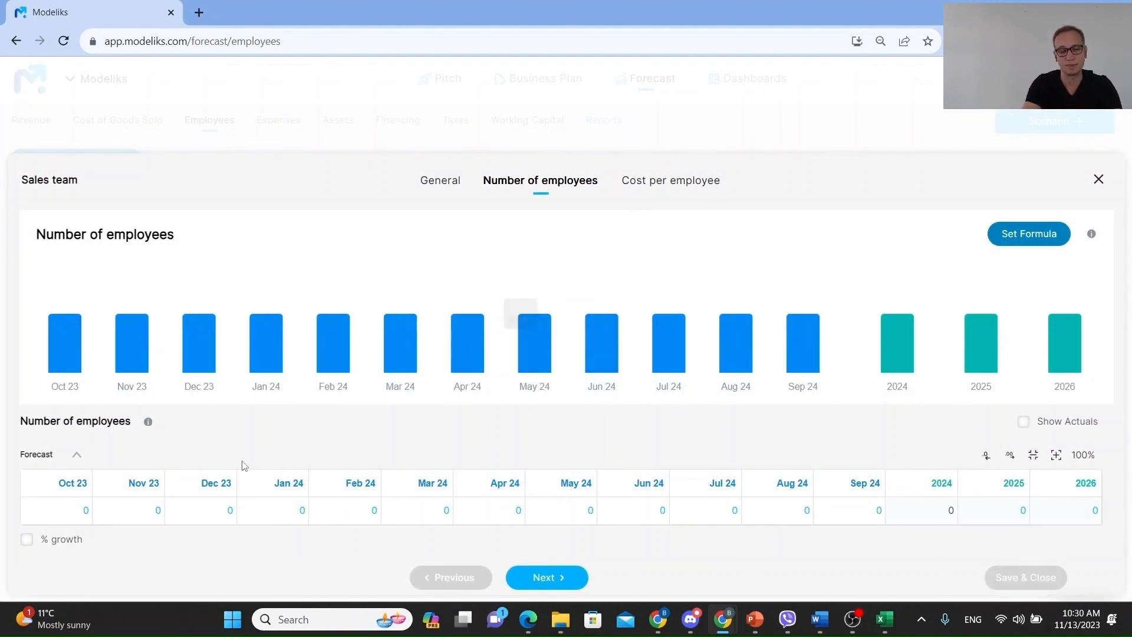
# - Set the Oct 23 number of employees to 2 and paste that value through to the end
pyautogui.click(59, 512)
pyautogui.write('2')
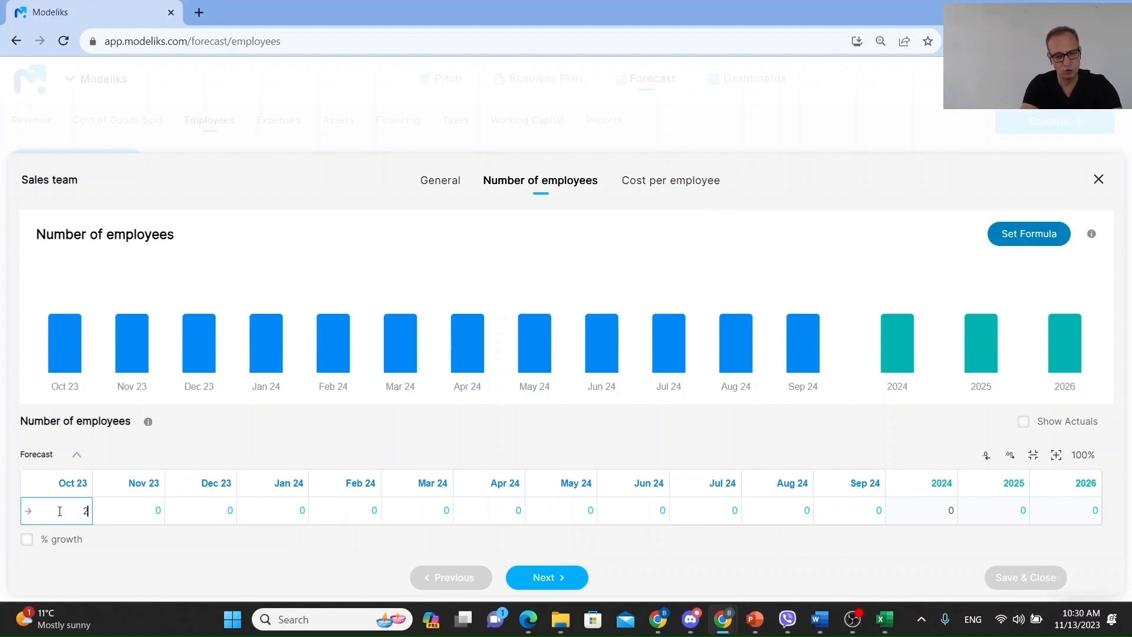
pyautogui.press('Tab')
pyautogui.click(28, 512)
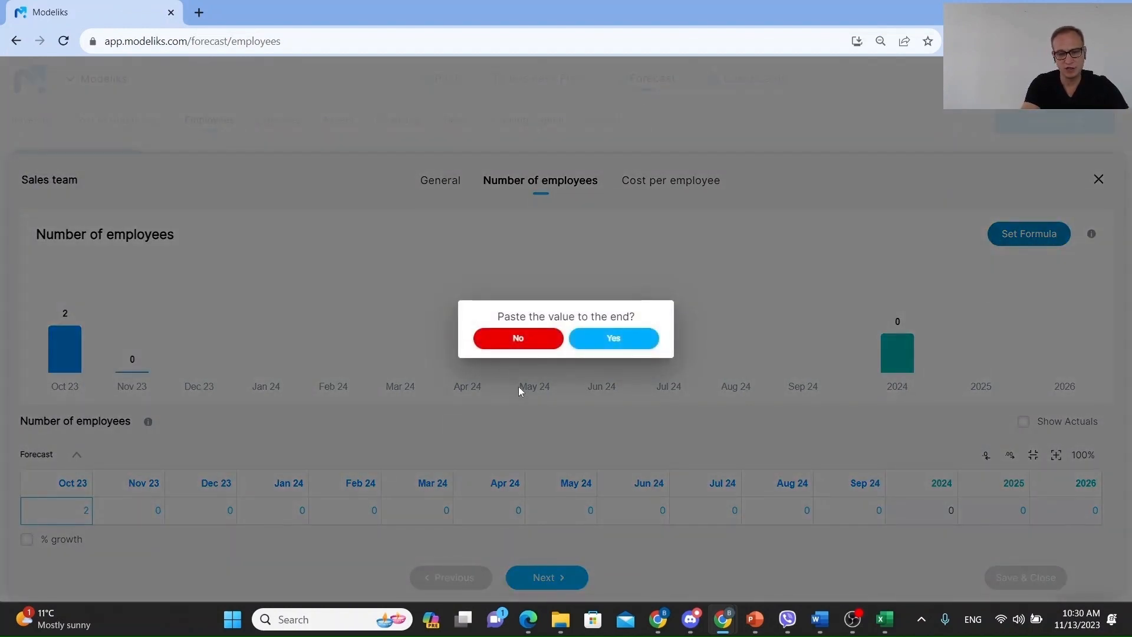
pyautogui.click(580, 342)
# - Set the yearly number of employees to 3 for 2025 and 4 for 2026
pyautogui.click(996, 514)
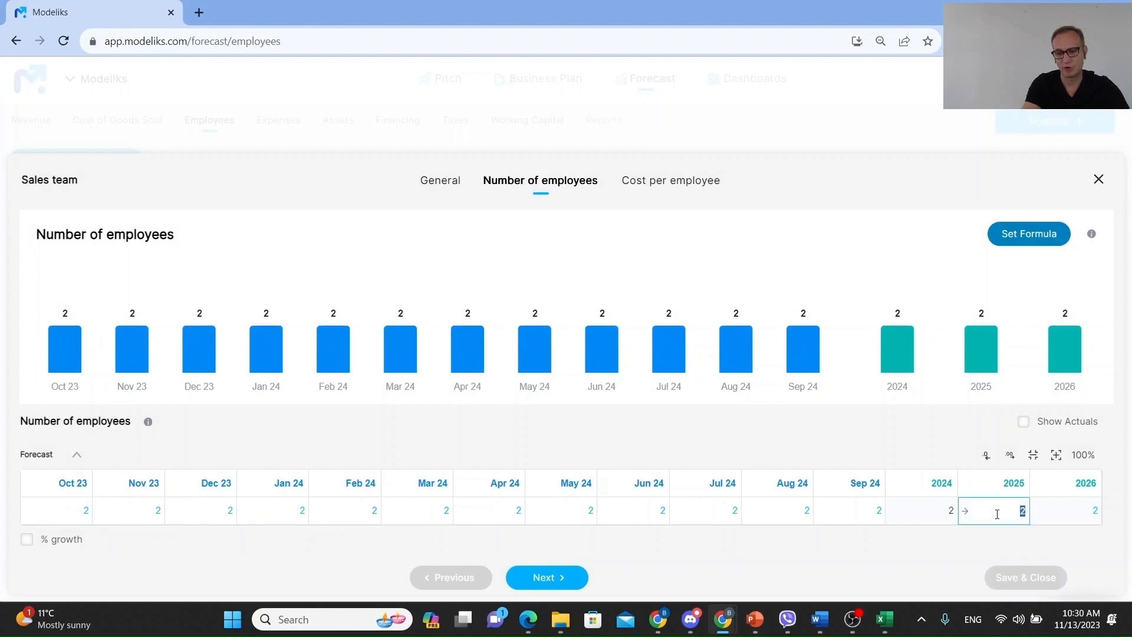
pyautogui.write('3')
pyautogui.press('Tab')
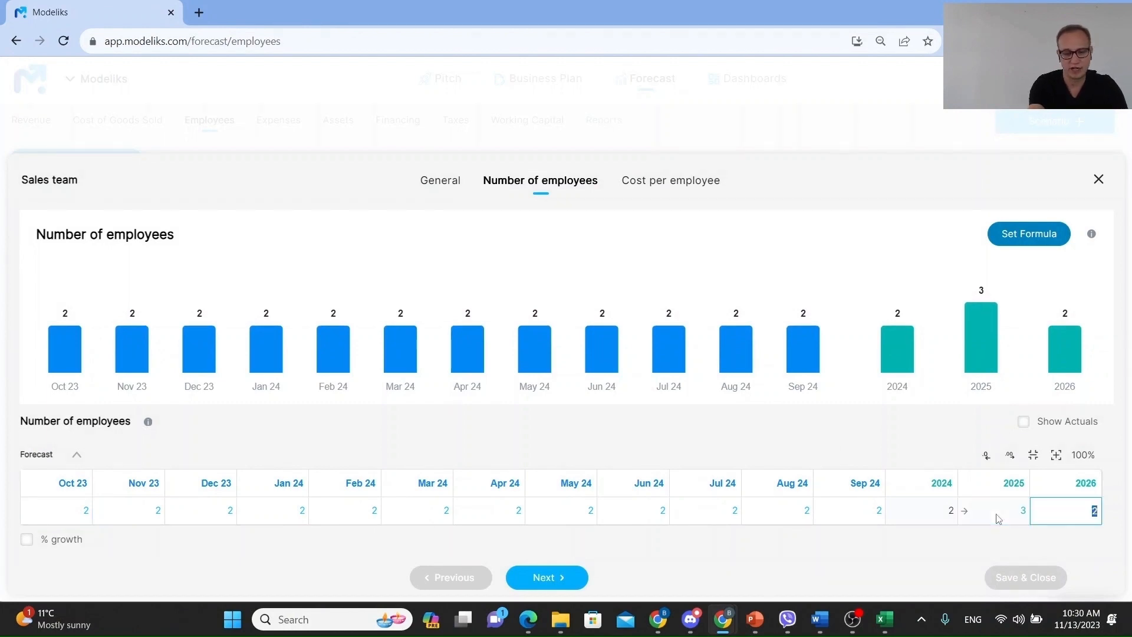
pyautogui.write('4')
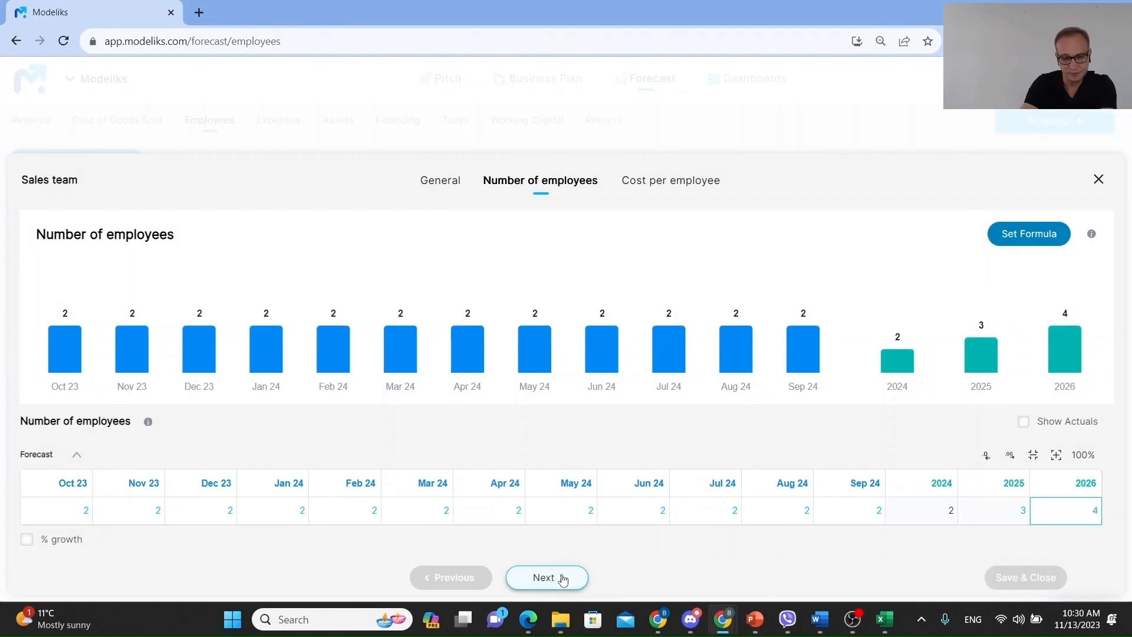
# - Move to cost per employee, set Oct 23 gross salary to $3,000 and paste it through to the end
pyautogui.click(563, 579)
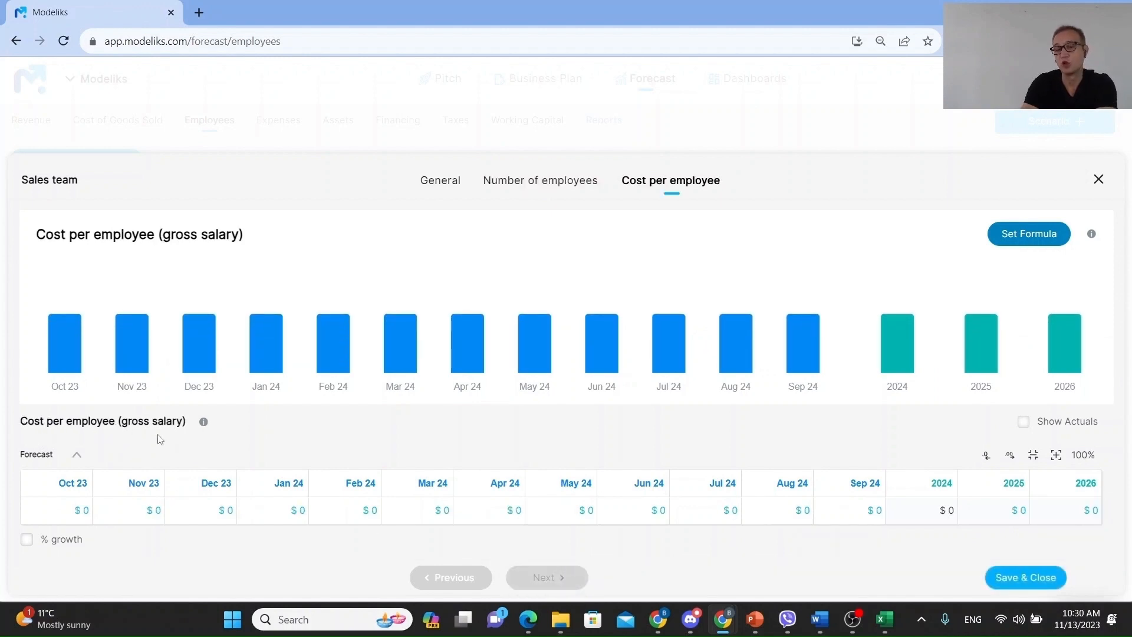
pyautogui.click(72, 511)
pyautogui.write('3,000')
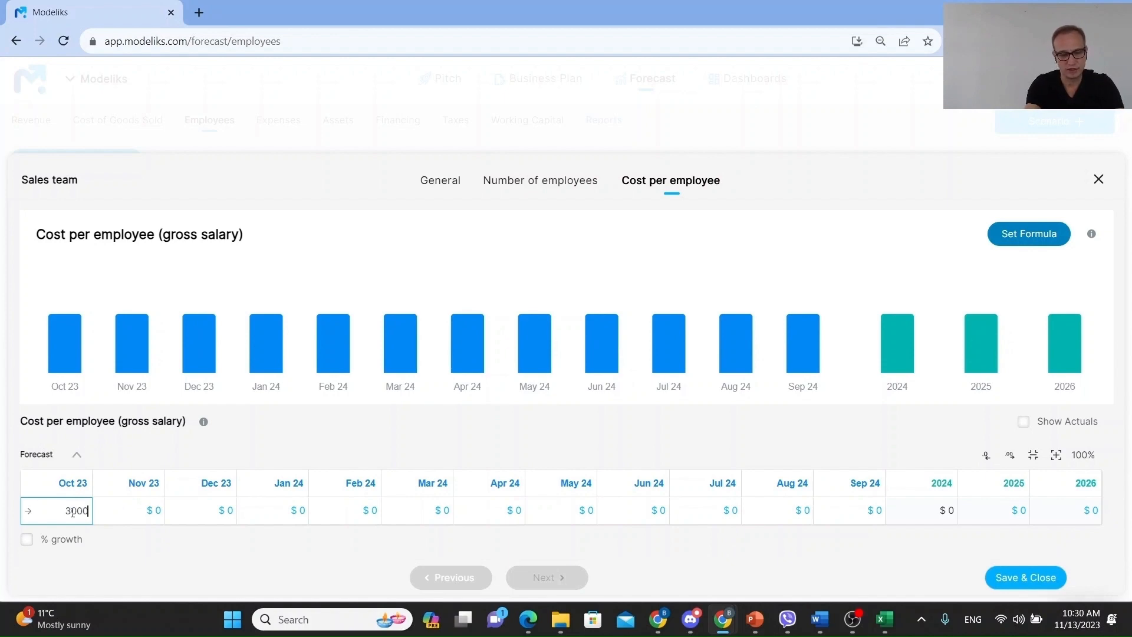
pyautogui.press('Tab')
pyautogui.click(26, 512)
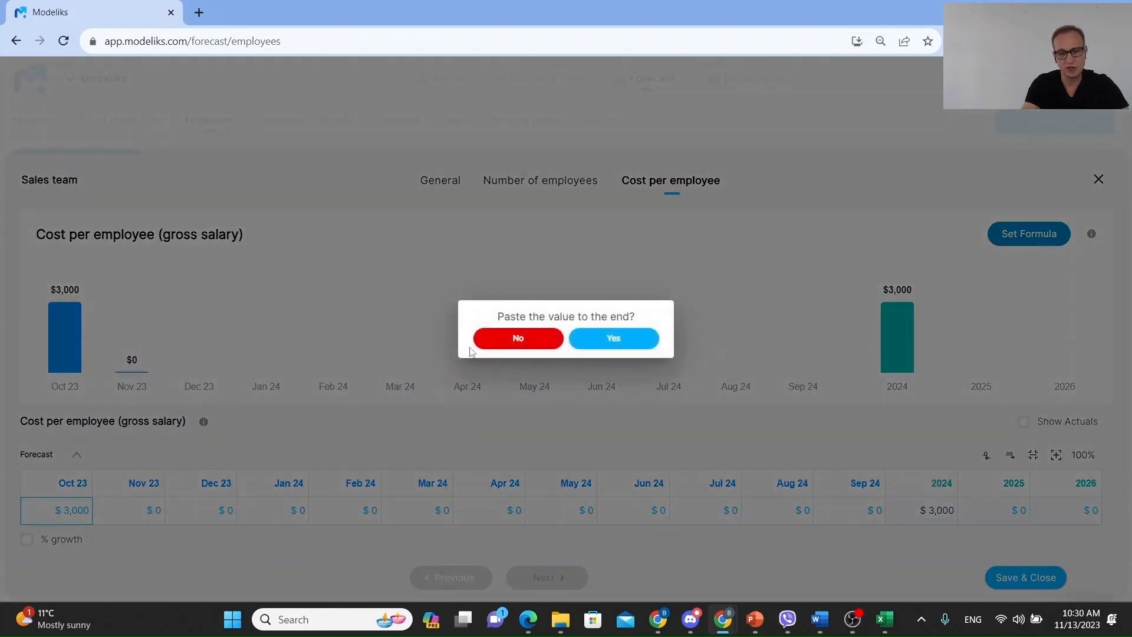
pyautogui.click(578, 342)
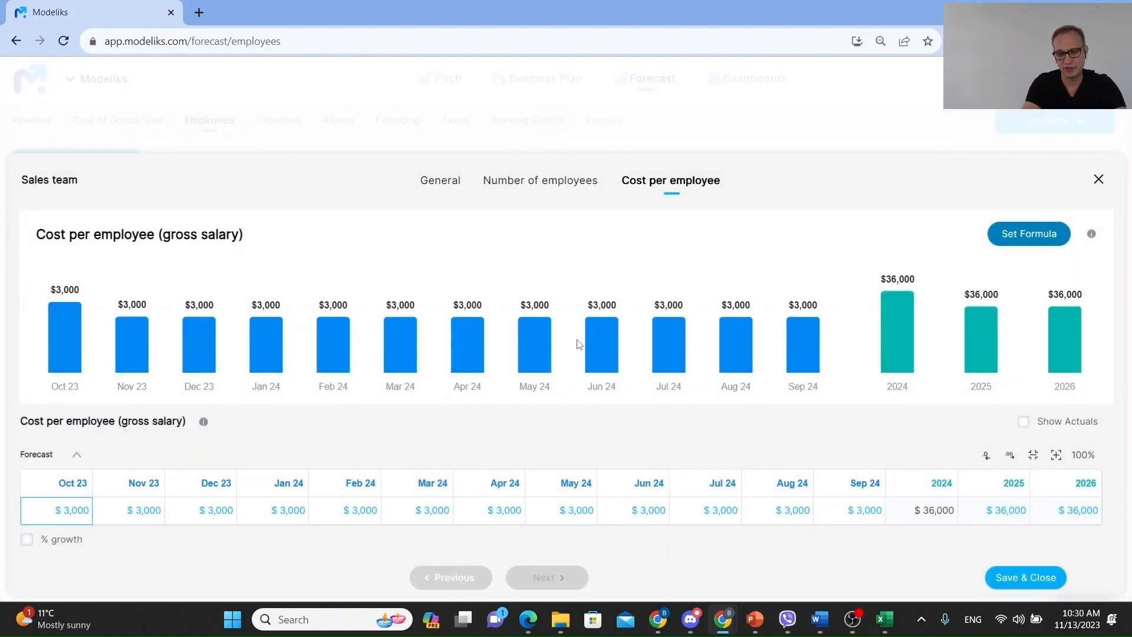
# - Set the annual cost per employee to 38000 for 2025 and 40000 for 2026, then save and close
pyautogui.click(1006, 512)
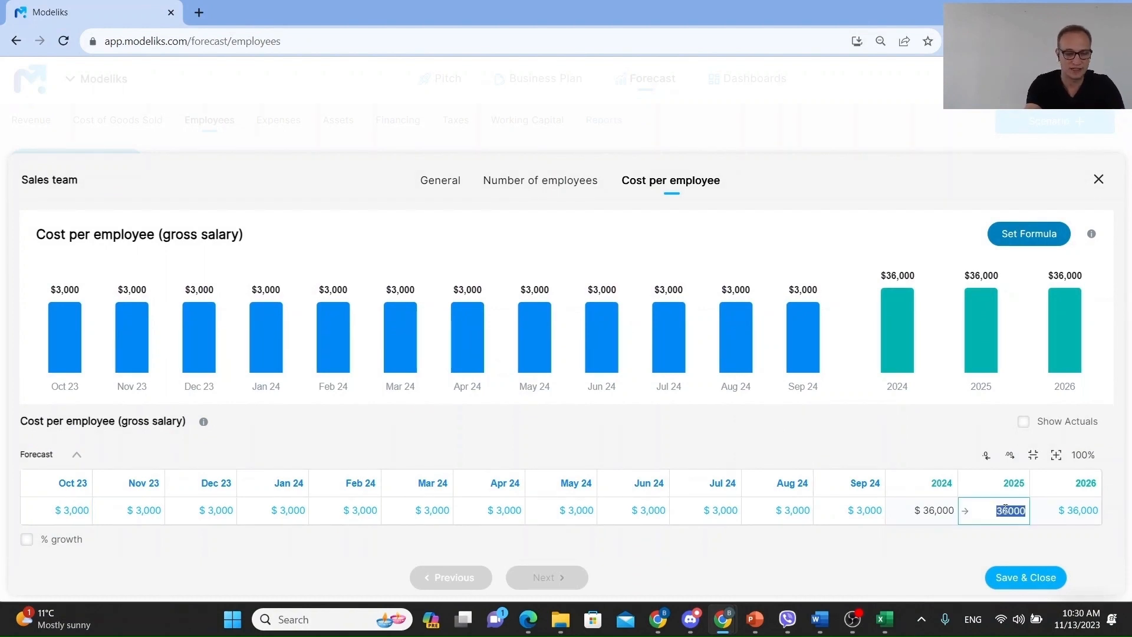
pyautogui.write('38000')
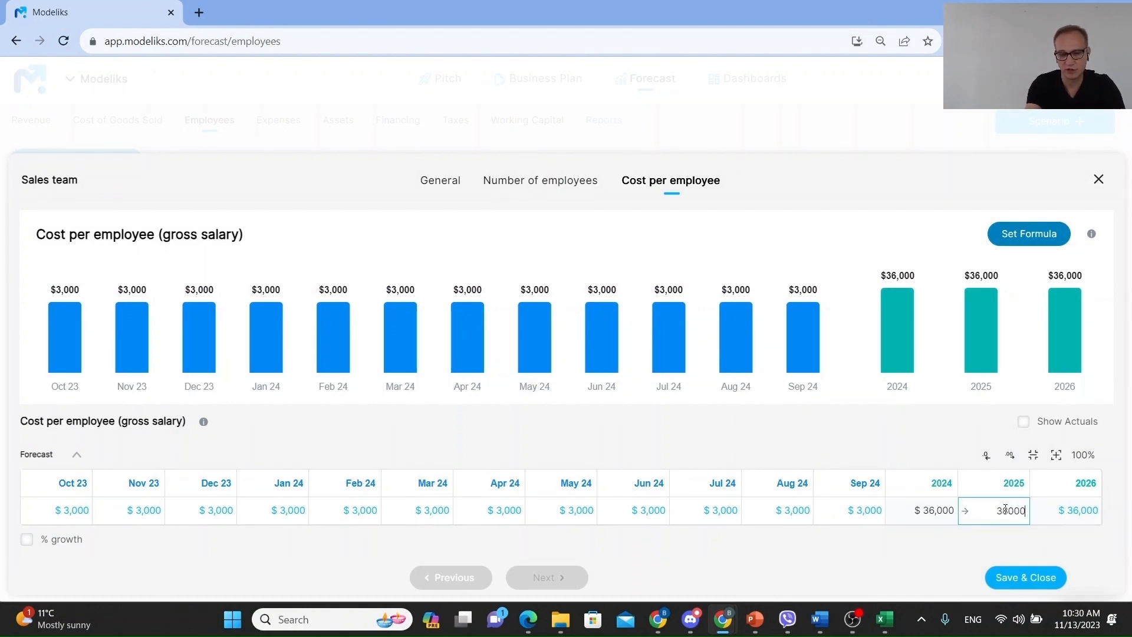
pyautogui.press('Tab')
pyautogui.write('40000')
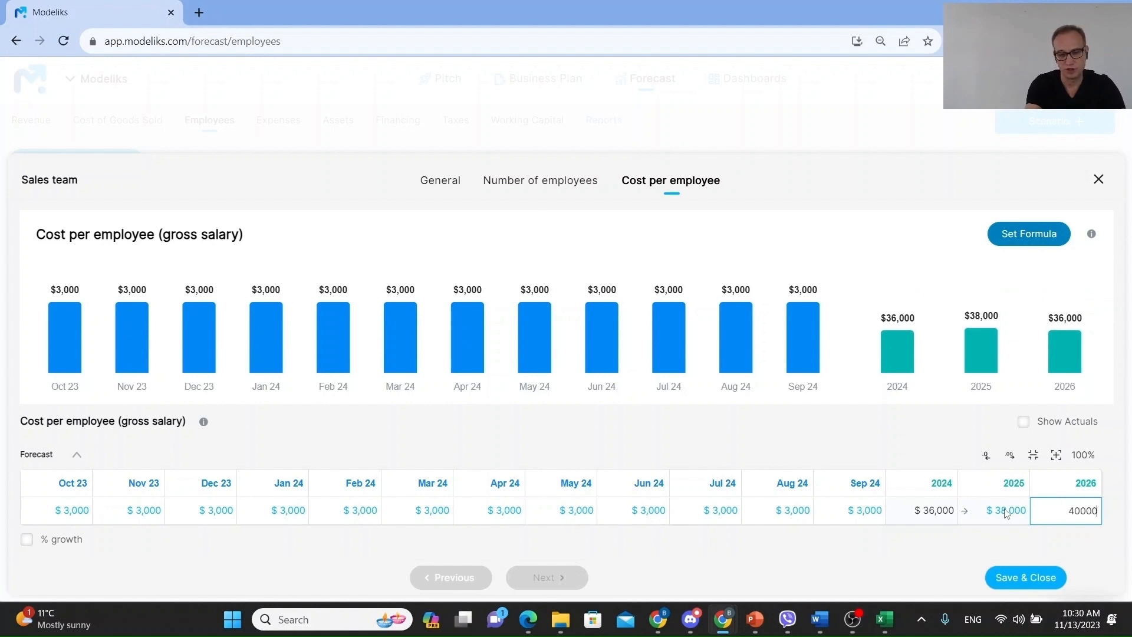
pyautogui.press('Return')
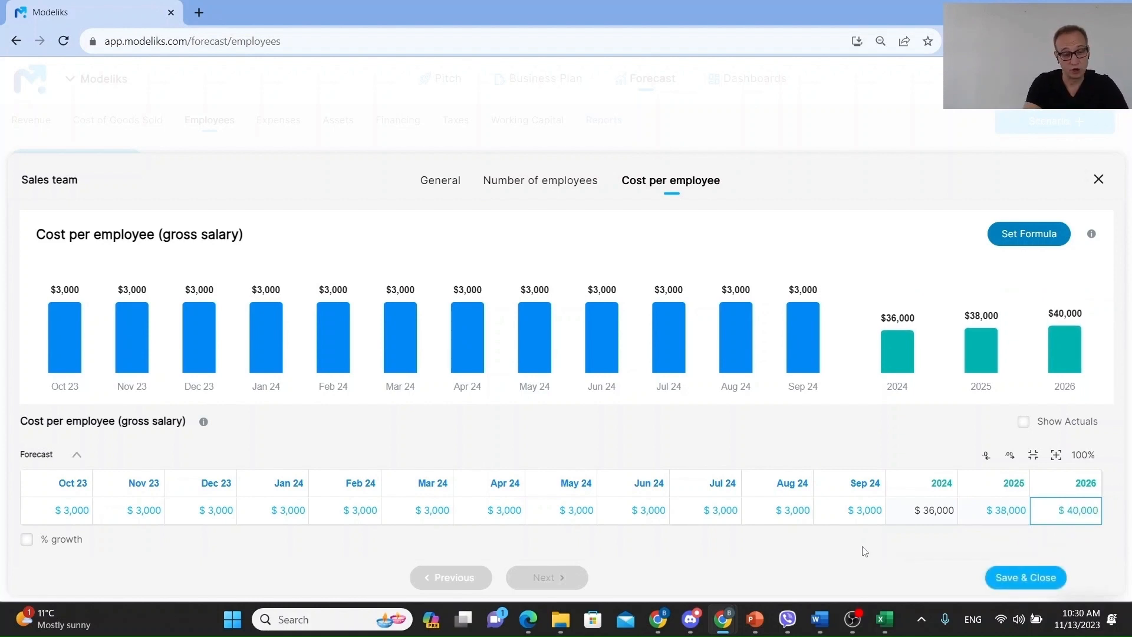
pyautogui.click(1011, 577)
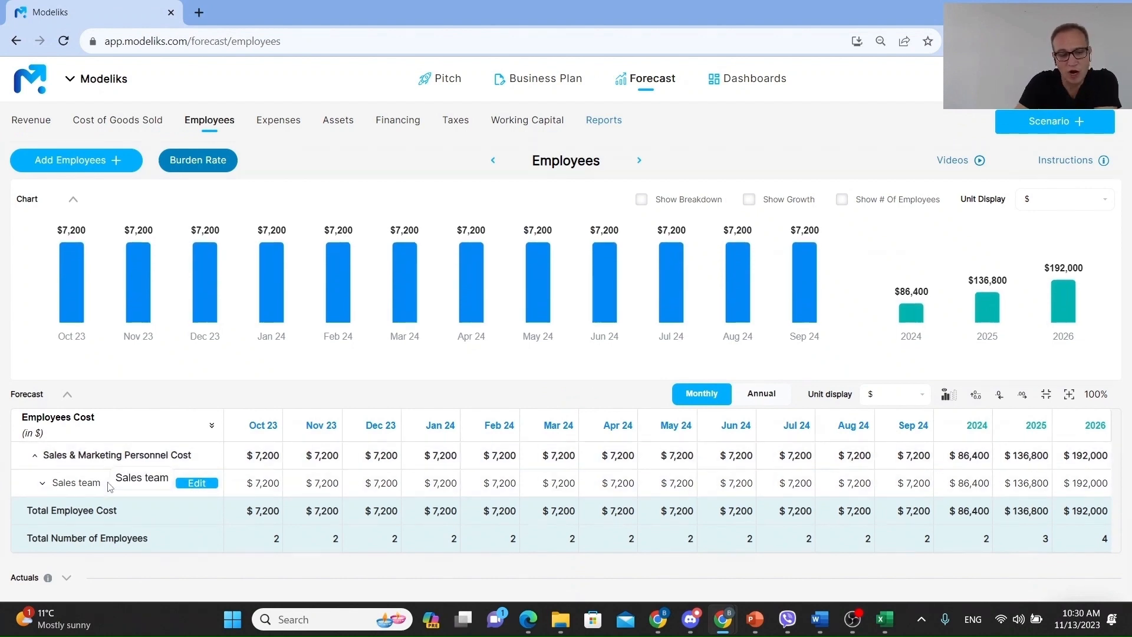
# - Reopen the Sales team entry and start setting a formula for its number of employees
pyautogui.click(97, 487)
pyautogui.scroll(-1, 97, 487)
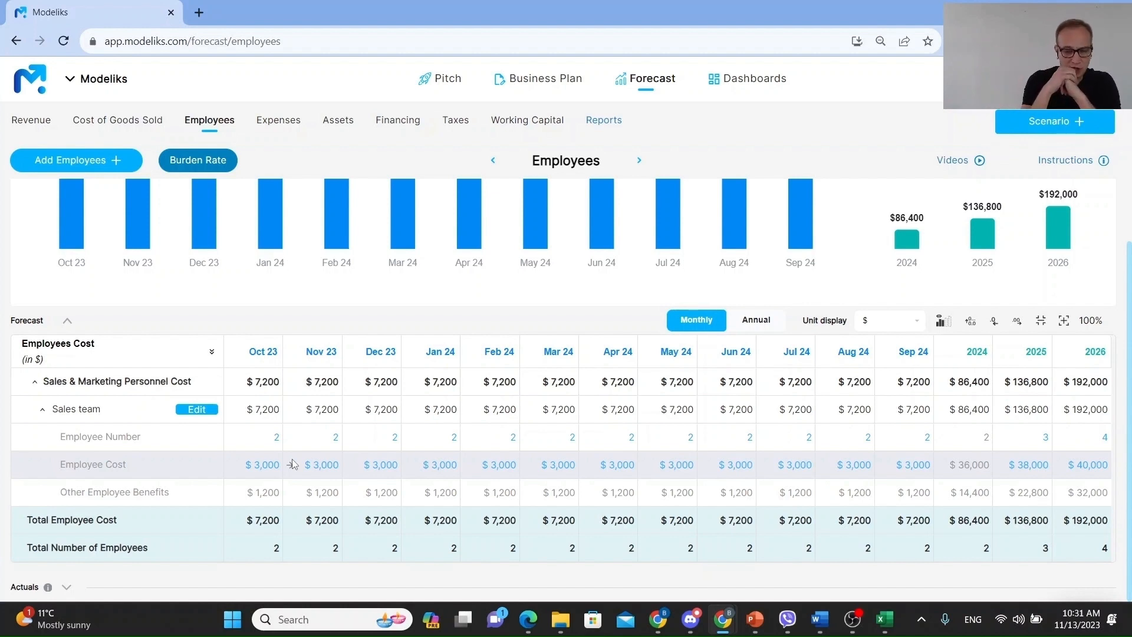
pyautogui.click(194, 410)
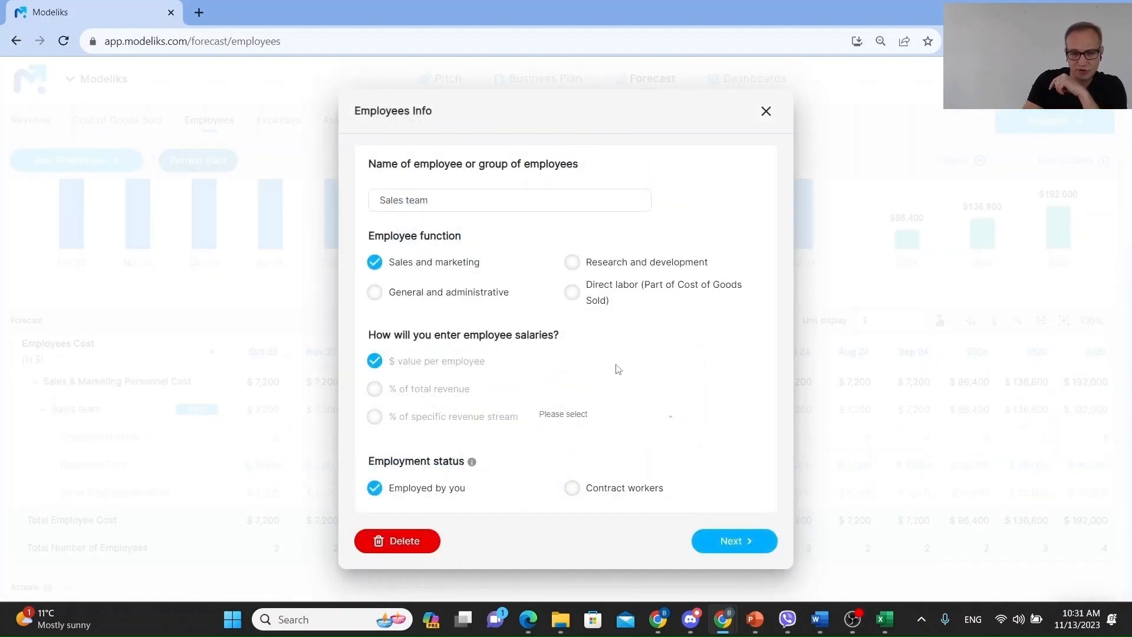
pyautogui.click(734, 550)
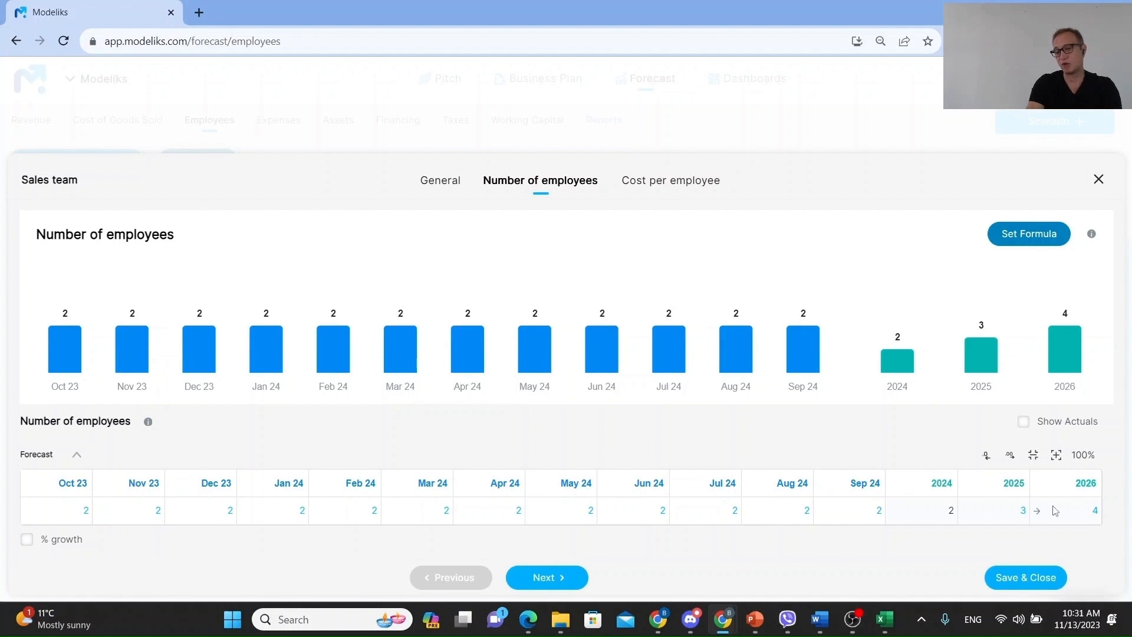
pyautogui.click(1029, 236)
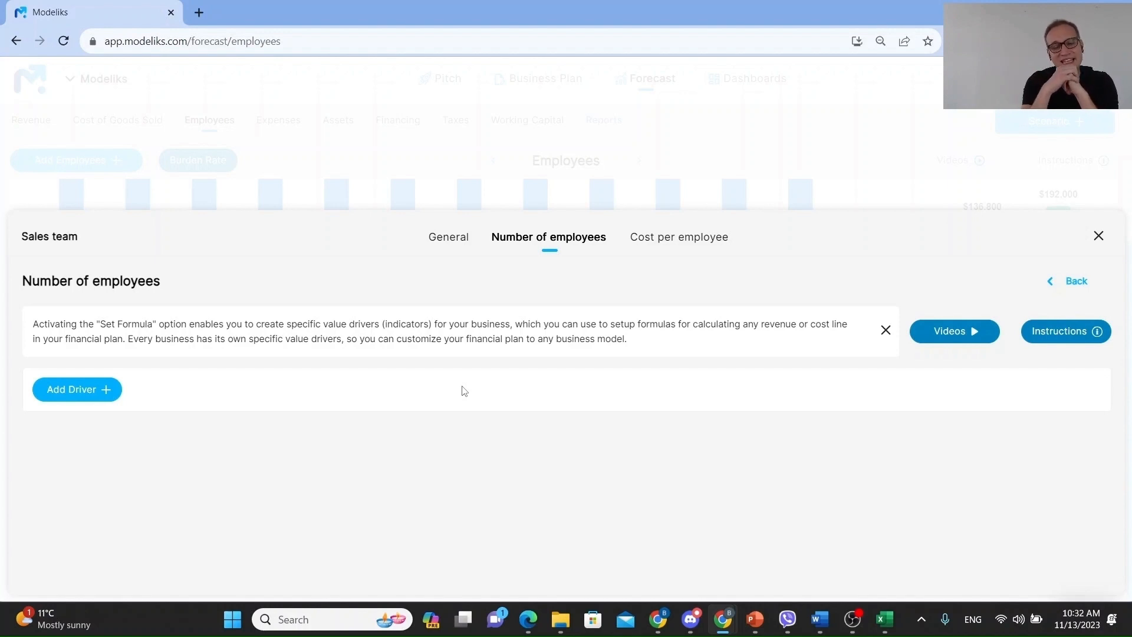
# - Add the existing driver Unit Sales_Bike sales to the formula setup
pyautogui.click(95, 389)
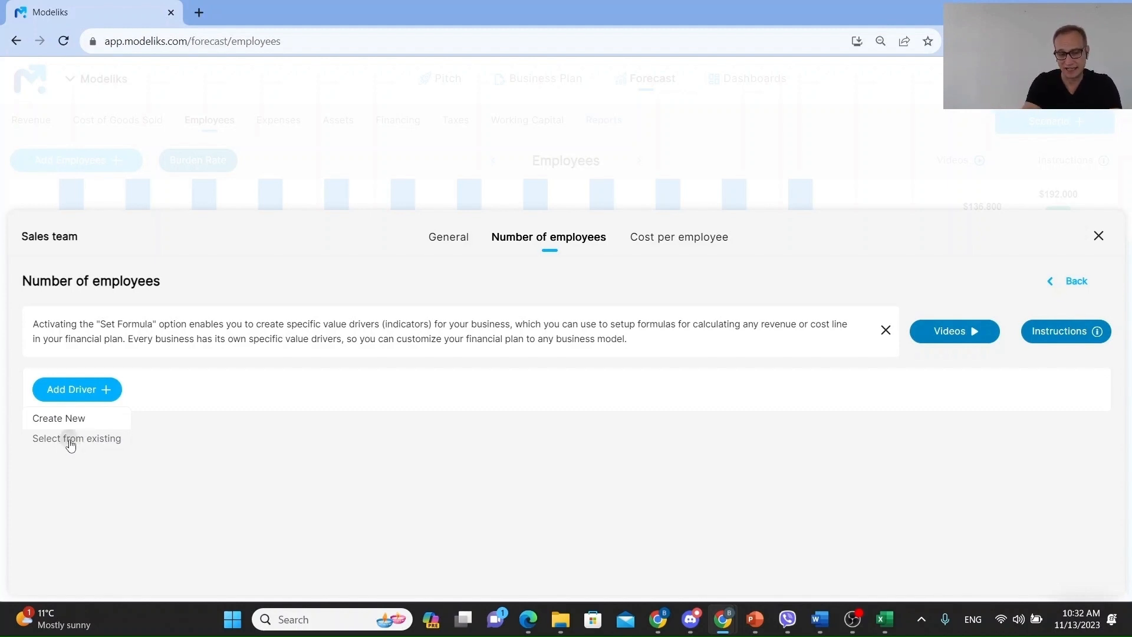
pyautogui.click(70, 440)
pyautogui.click(150, 388)
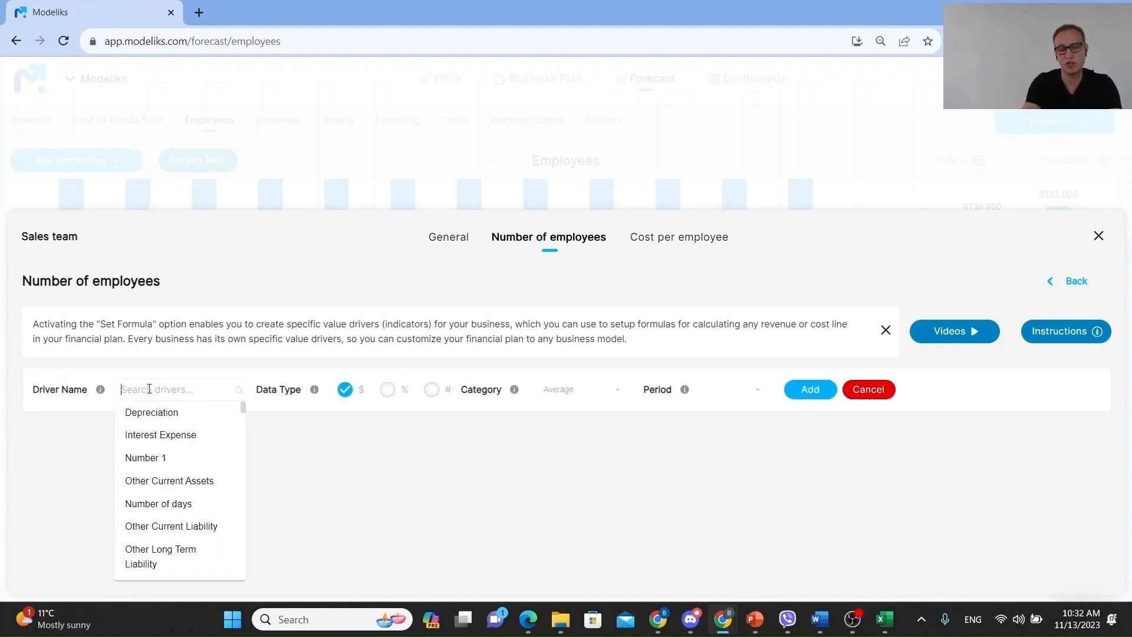
pyautogui.write('uni')
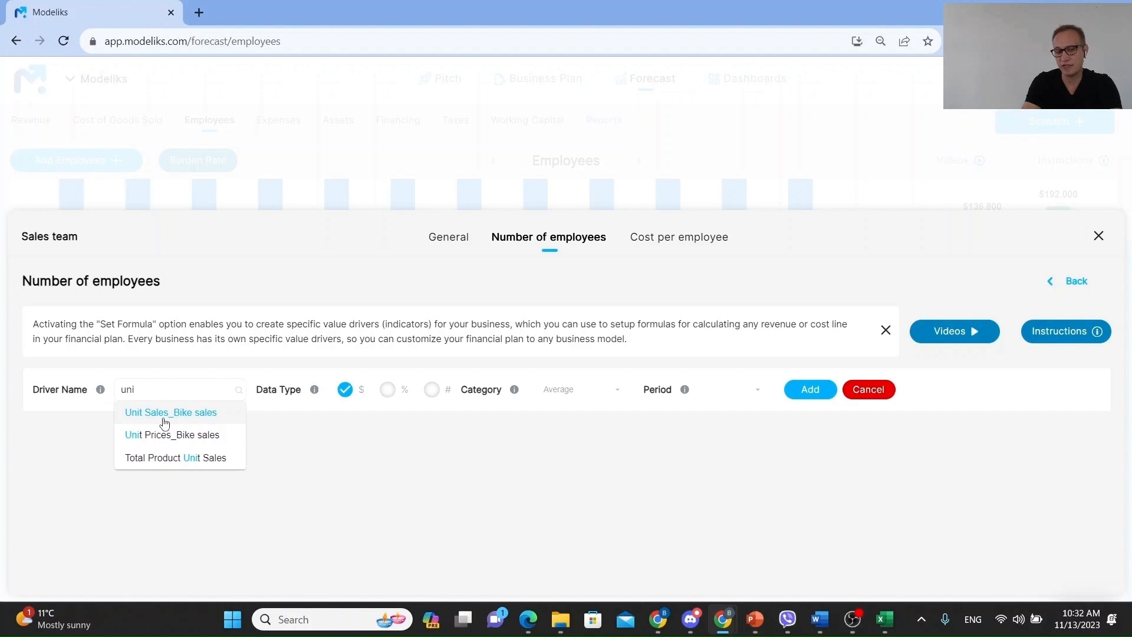
pyautogui.click(164, 420)
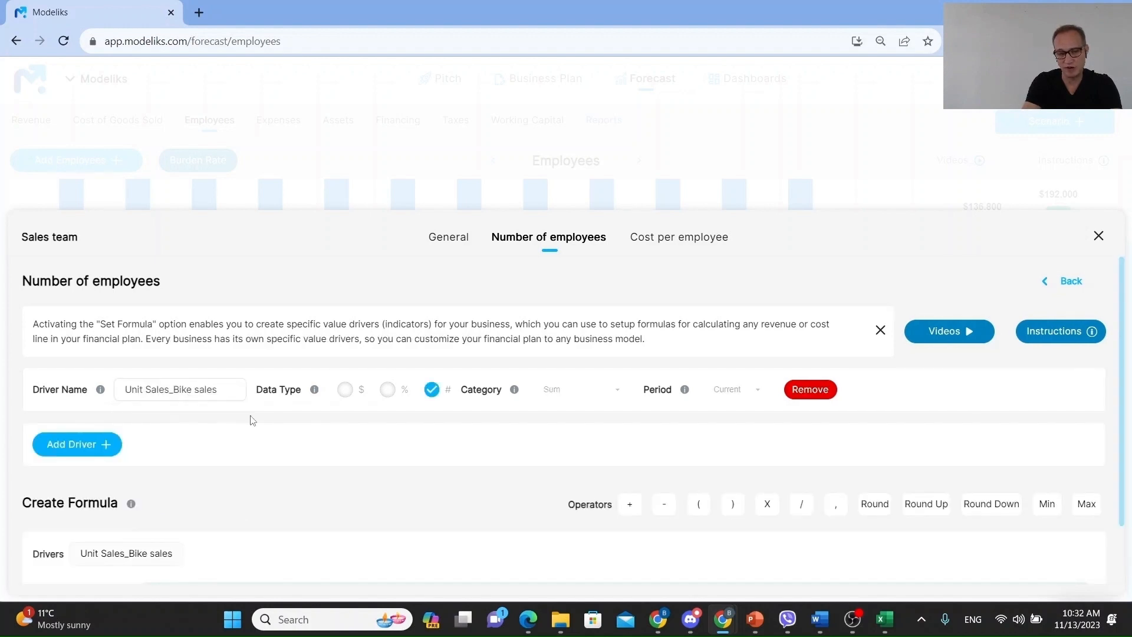
# - Create a new driver named Capacity per sales rep with number data type and Sum category
pyautogui.click(84, 448)
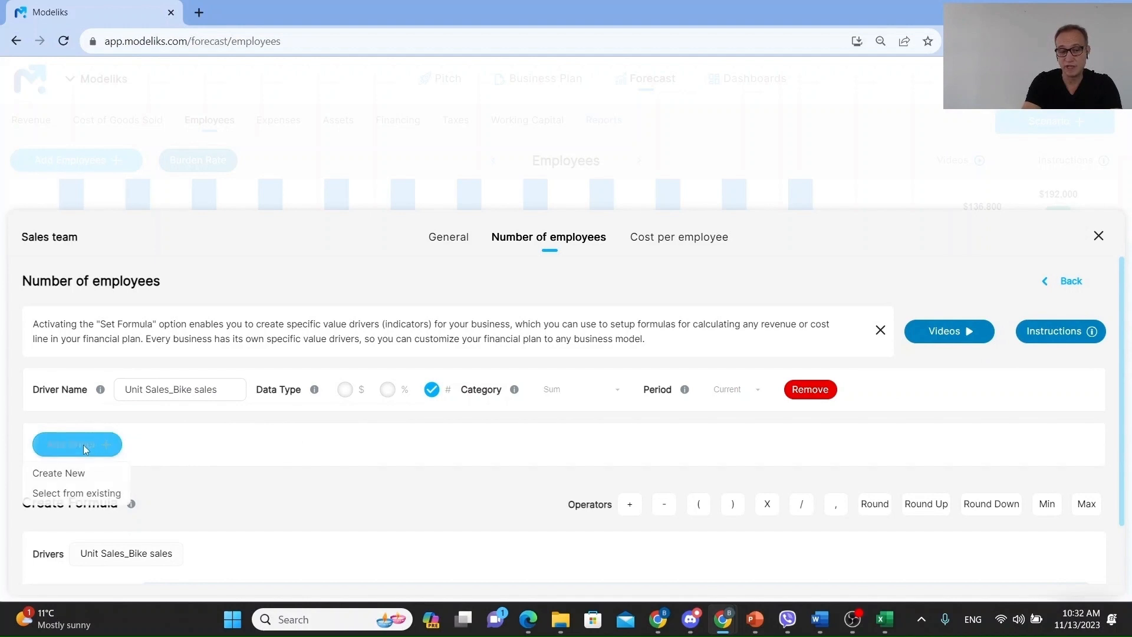
pyautogui.click(64, 479)
pyautogui.click(139, 444)
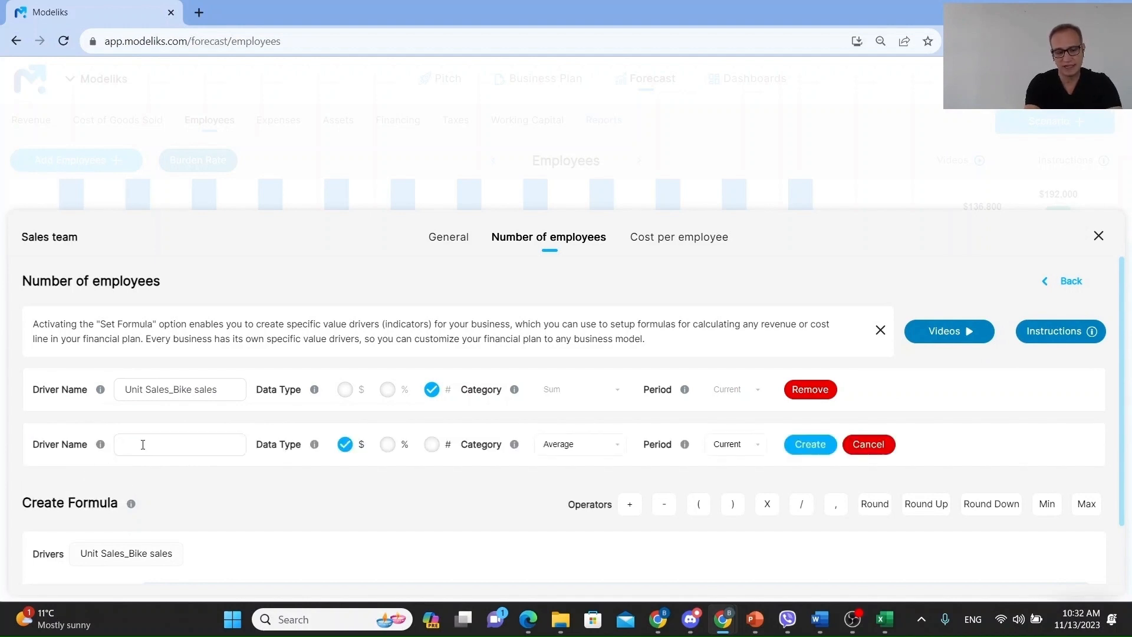
pyautogui.write('Capacity p')
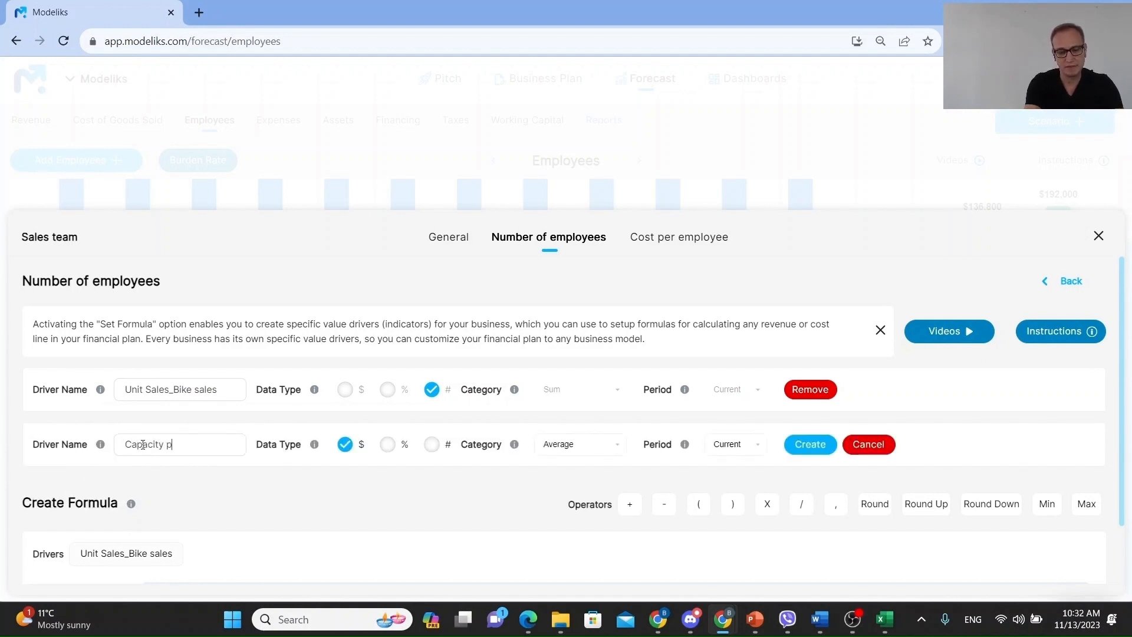
pyautogui.write('er sales rep')
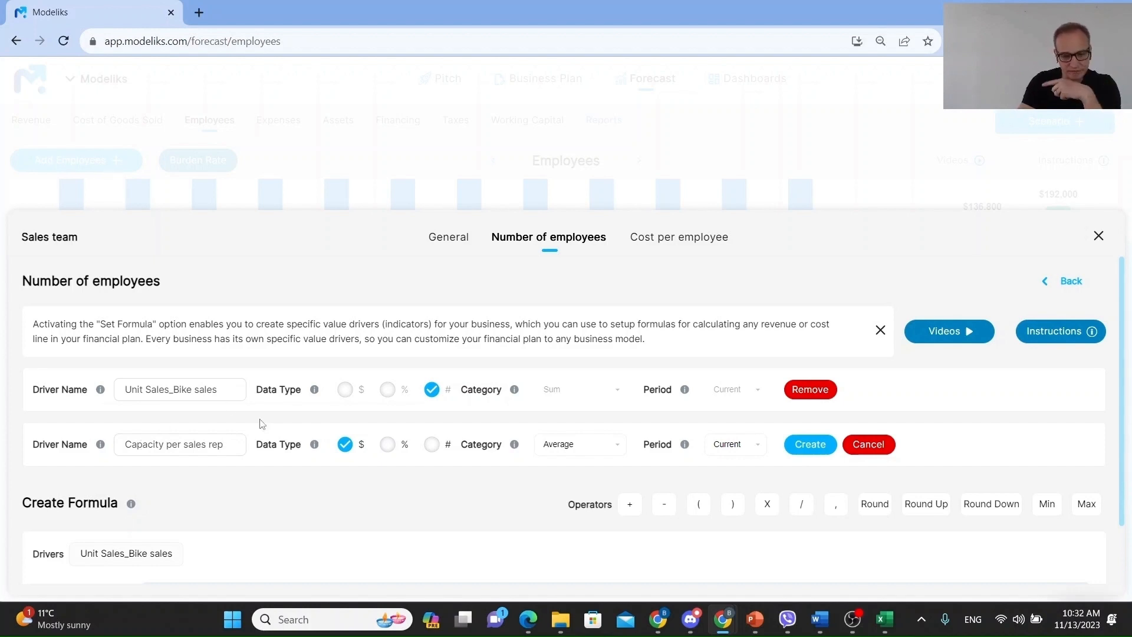
pyautogui.click(432, 445)
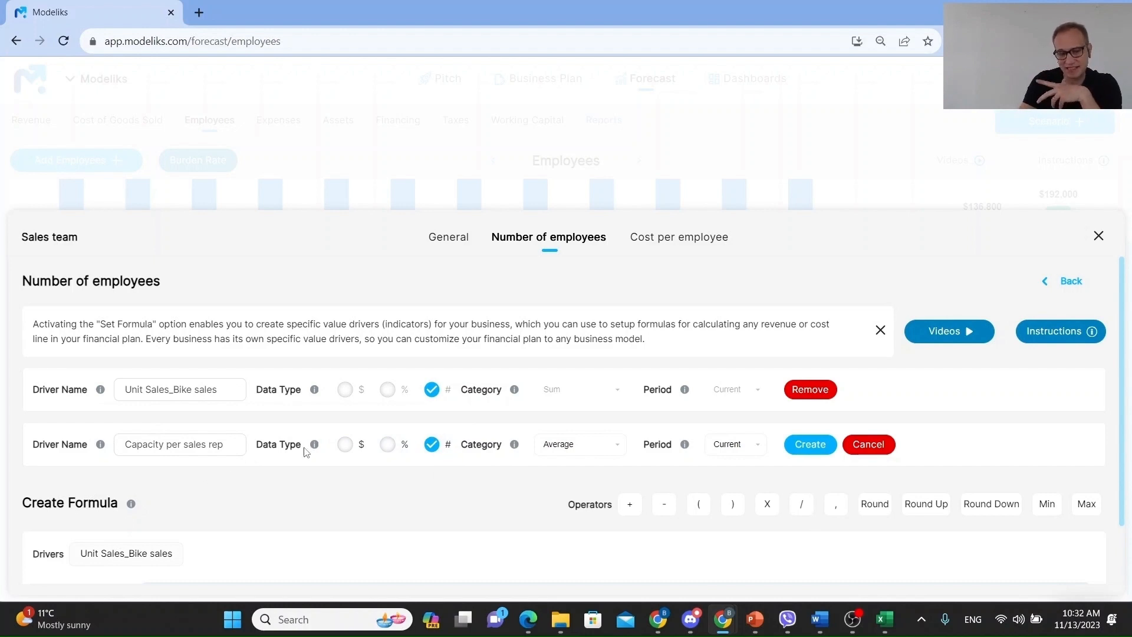
pyautogui.click(608, 453)
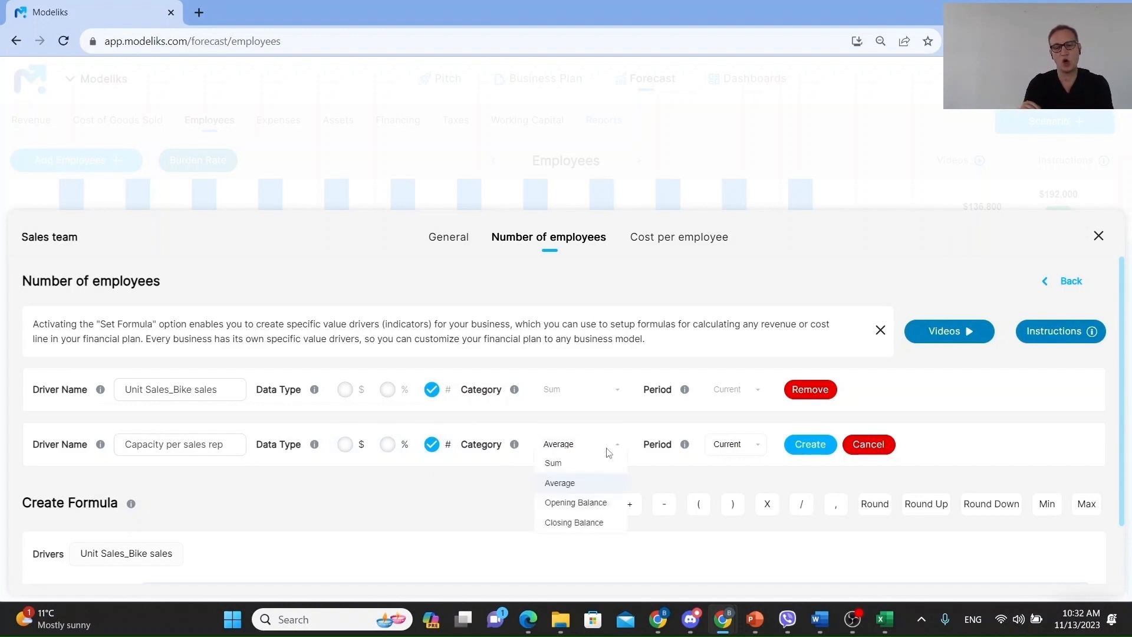
pyautogui.click(569, 465)
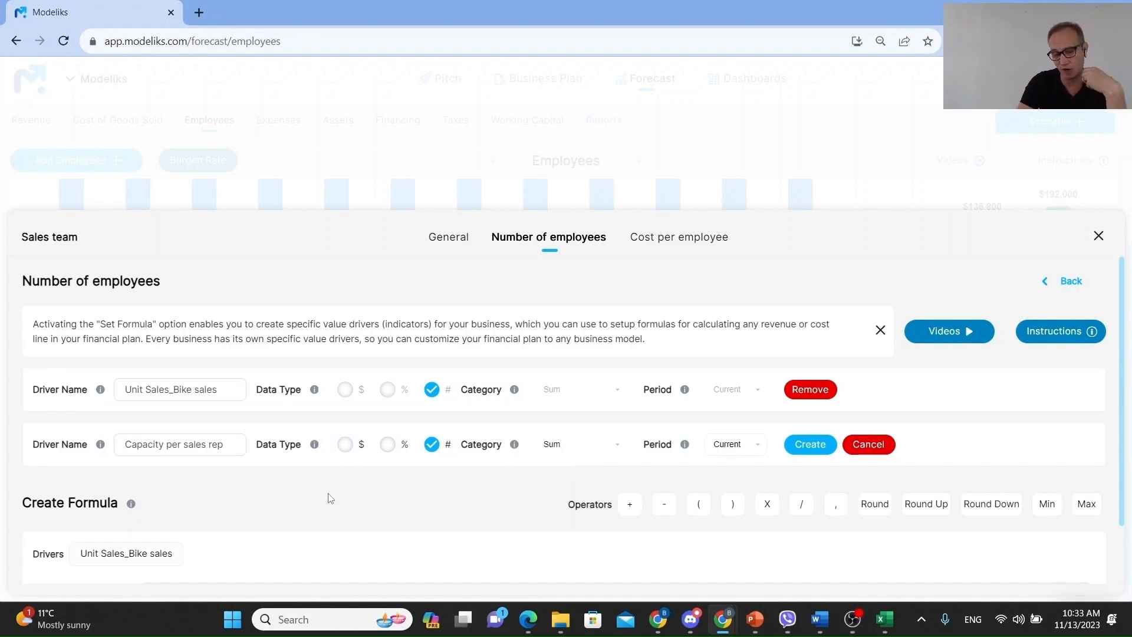
pyautogui.click(811, 449)
# - Build the number of employees formula as Unit Sales_Bike sales divided by Capacity per sales rep
pyautogui.scroll(-2, 278, 485)
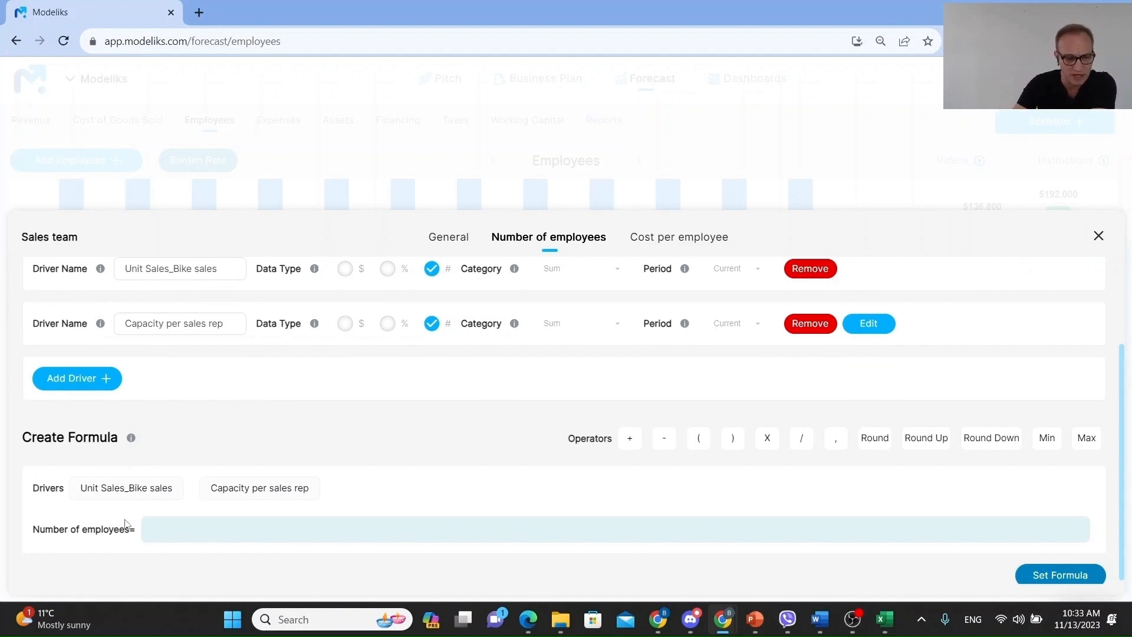
pyautogui.click(135, 489)
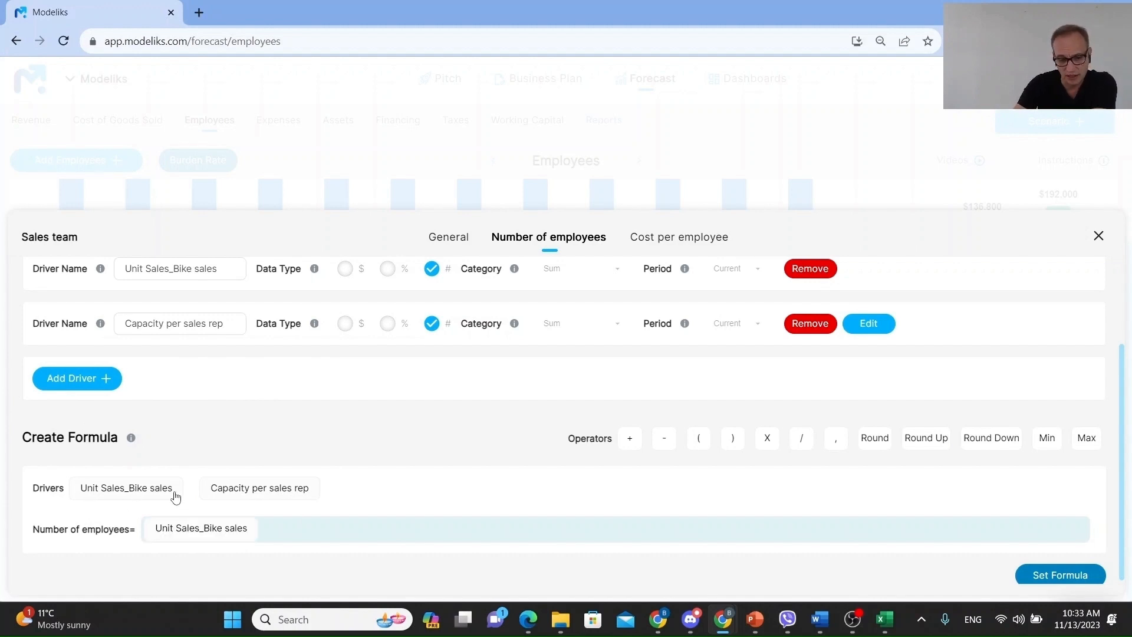
pyautogui.click(802, 442)
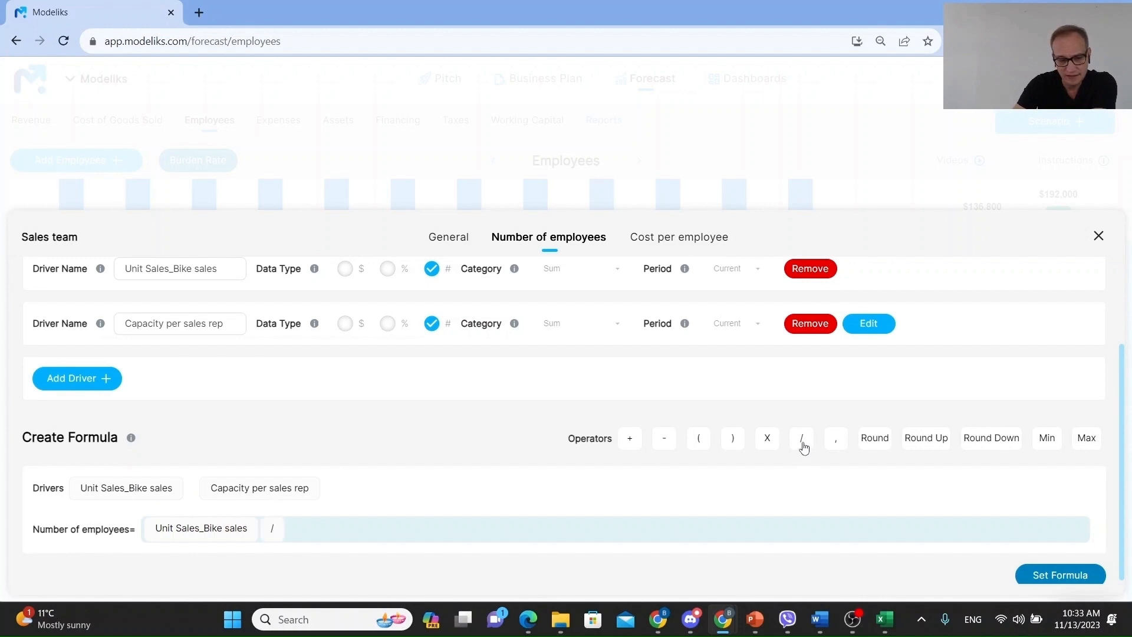
pyautogui.click(265, 490)
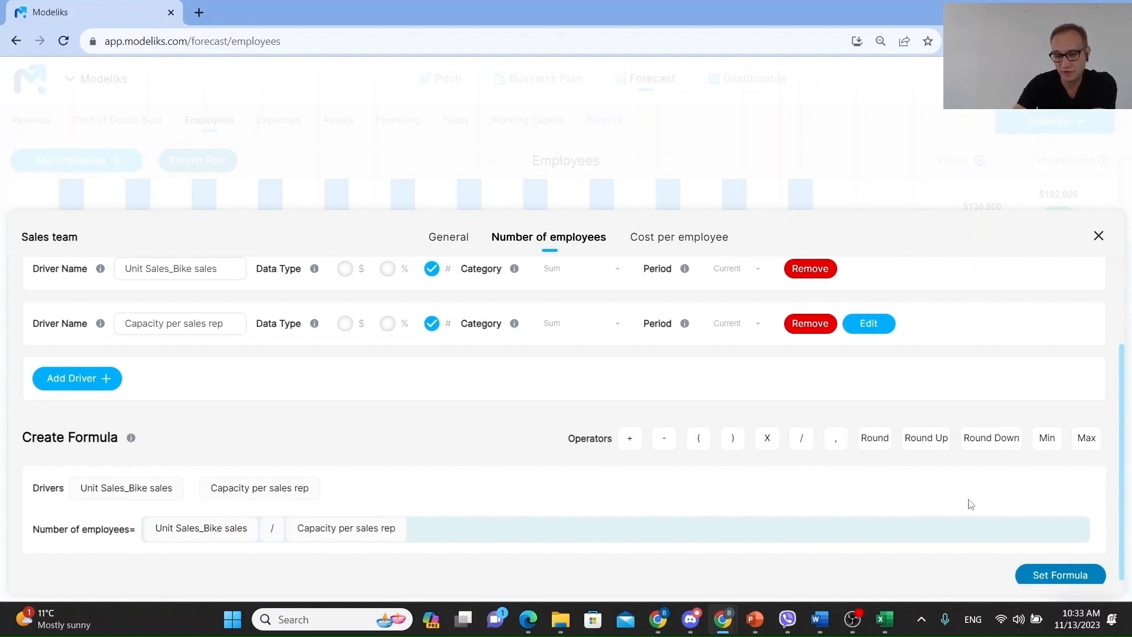
# - Apply the number of employees formula for the Sales team
pyautogui.click(1052, 580)
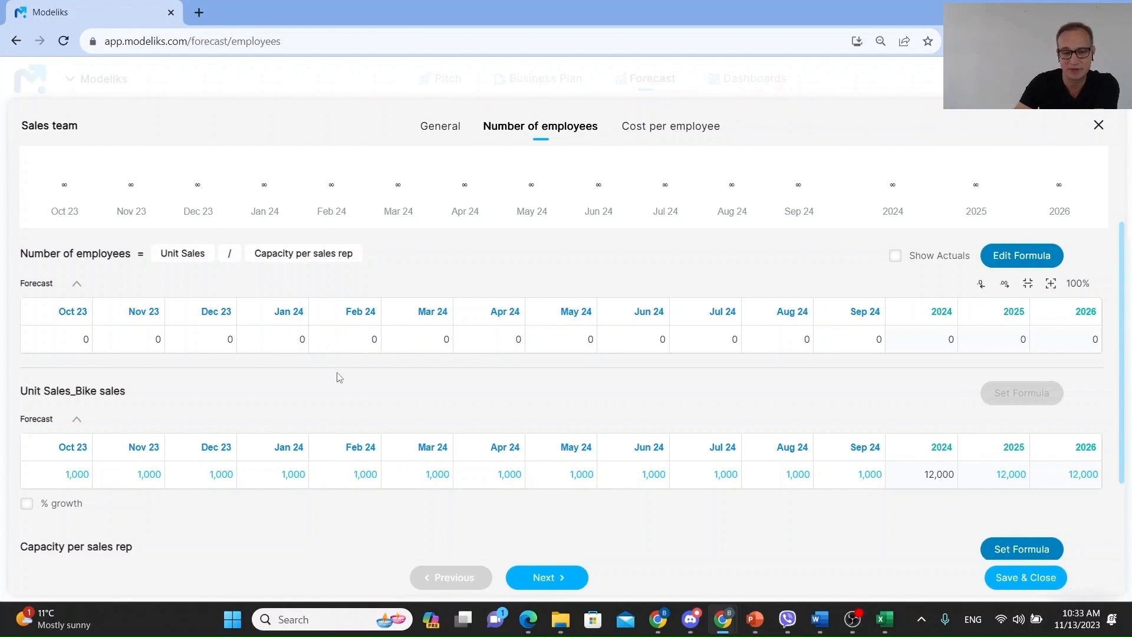
pyautogui.scroll(-2, 340, 378)
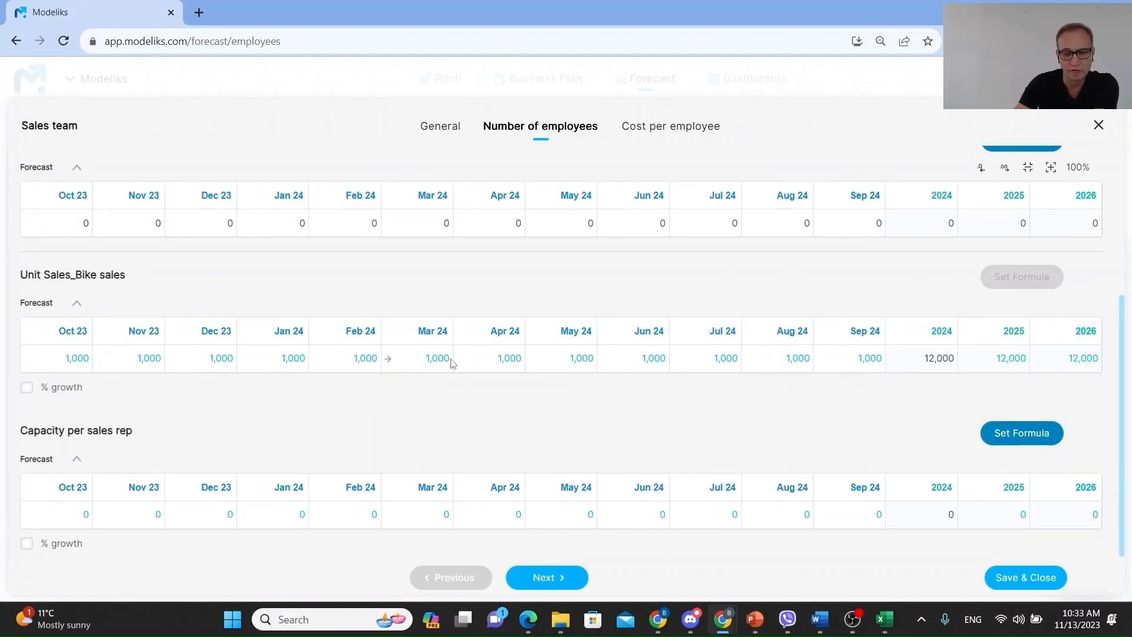
pyautogui.scroll(-1, 364, 393)
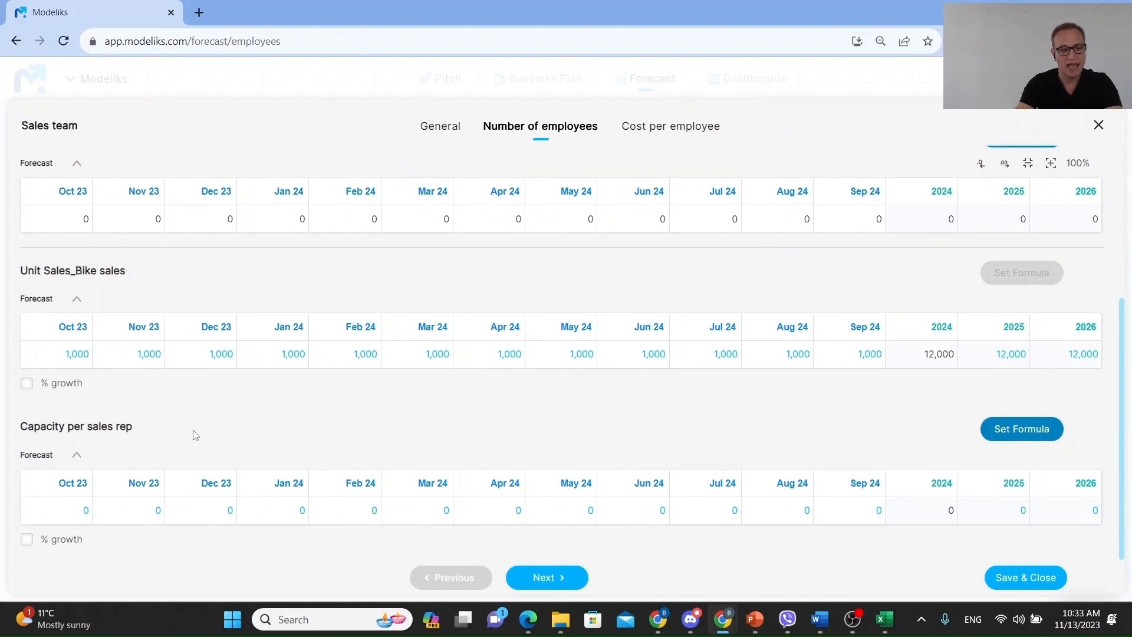
# - Set Capacity per sales rep to 500 for Oct 23 and extend that value across all forecast periods
pyautogui.click(61, 514)
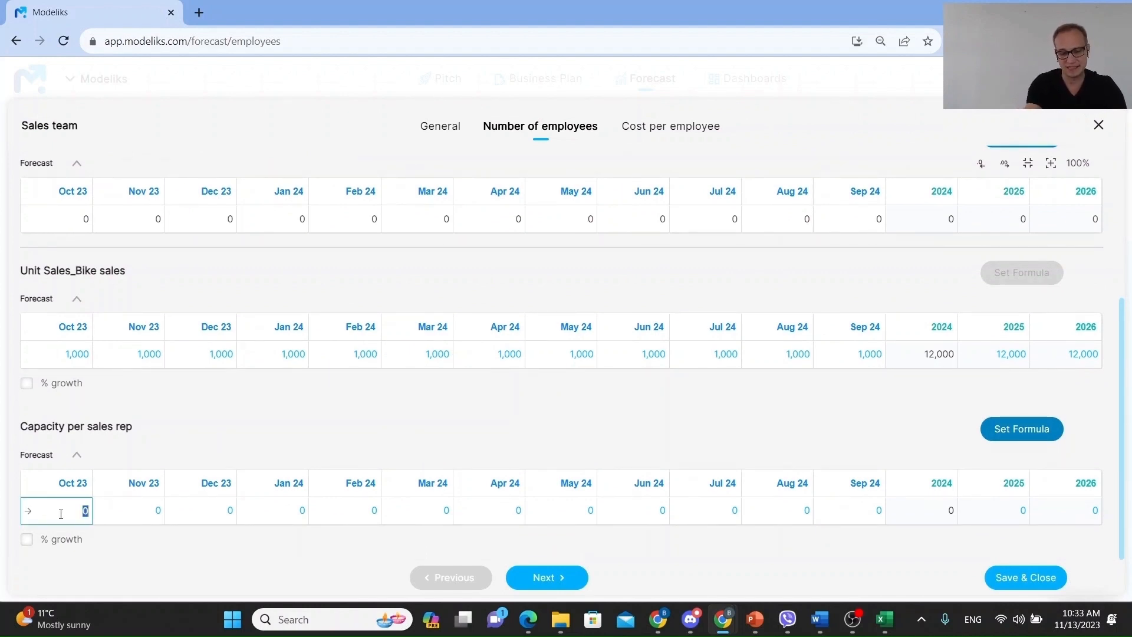
pyautogui.write('500')
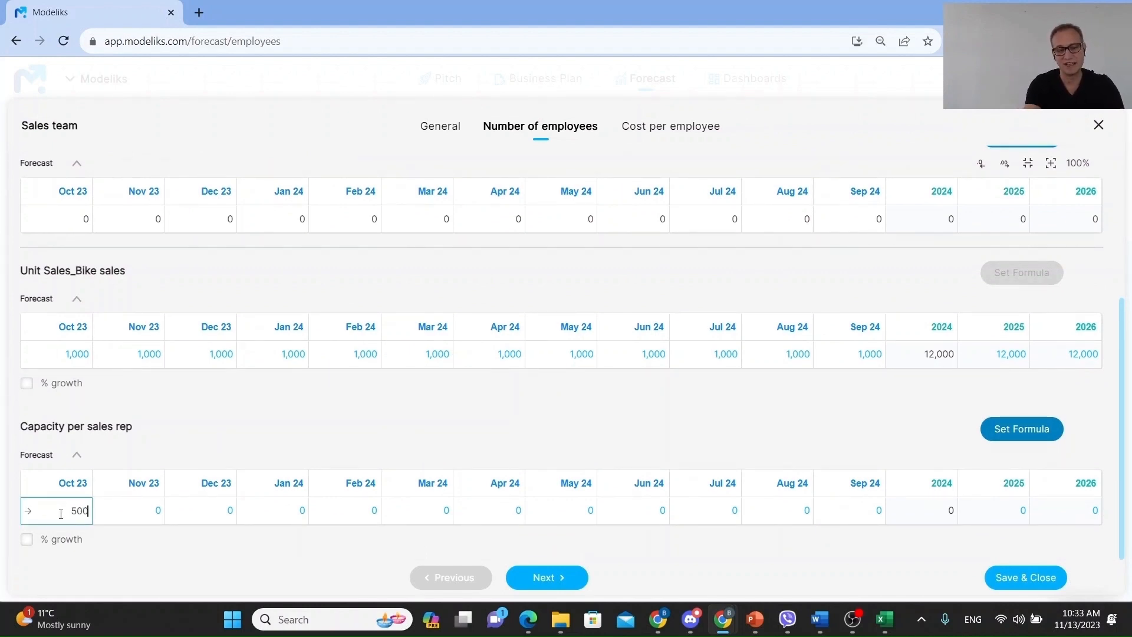
pyautogui.press('Tab')
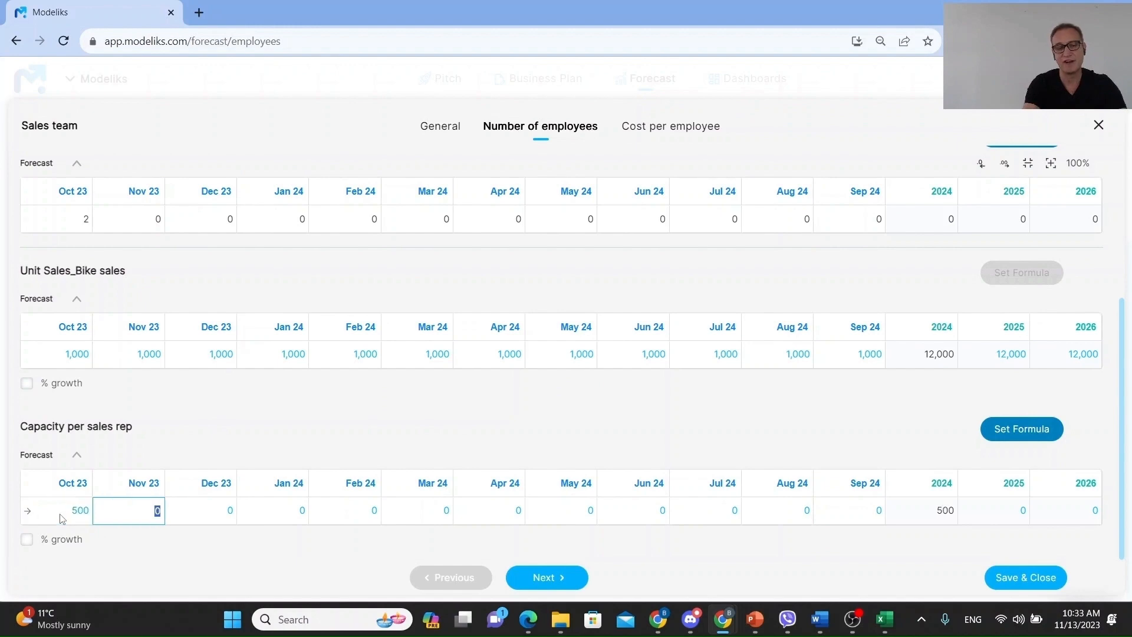
pyautogui.click(28, 511)
pyautogui.click(614, 337)
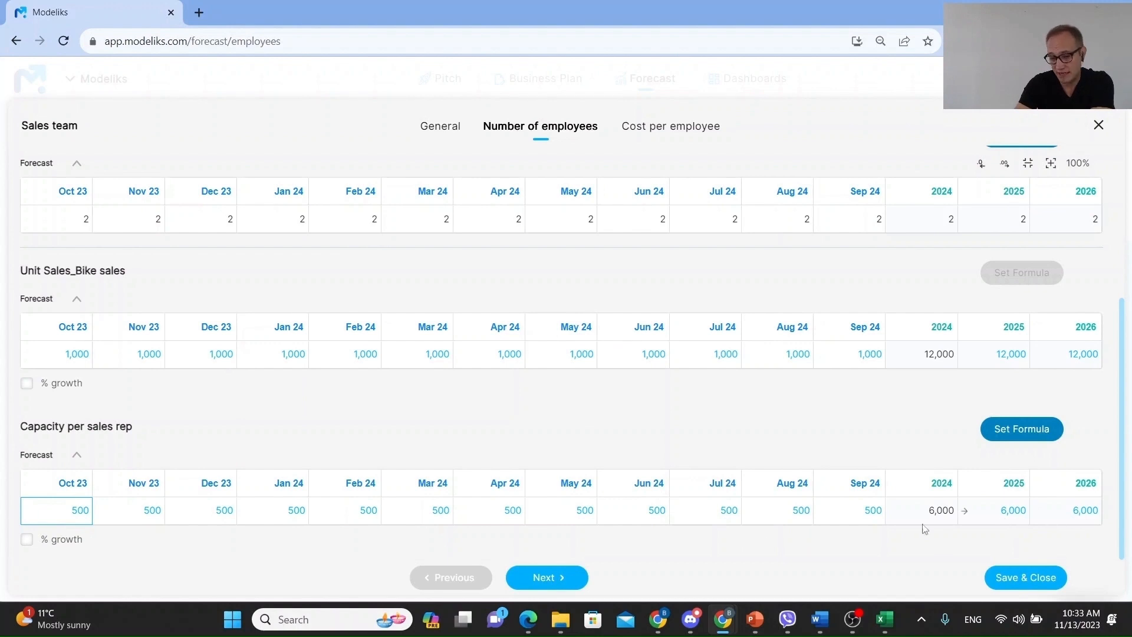
# - Save and close the Sales team entry
pyautogui.scroll(2, 472, 271)
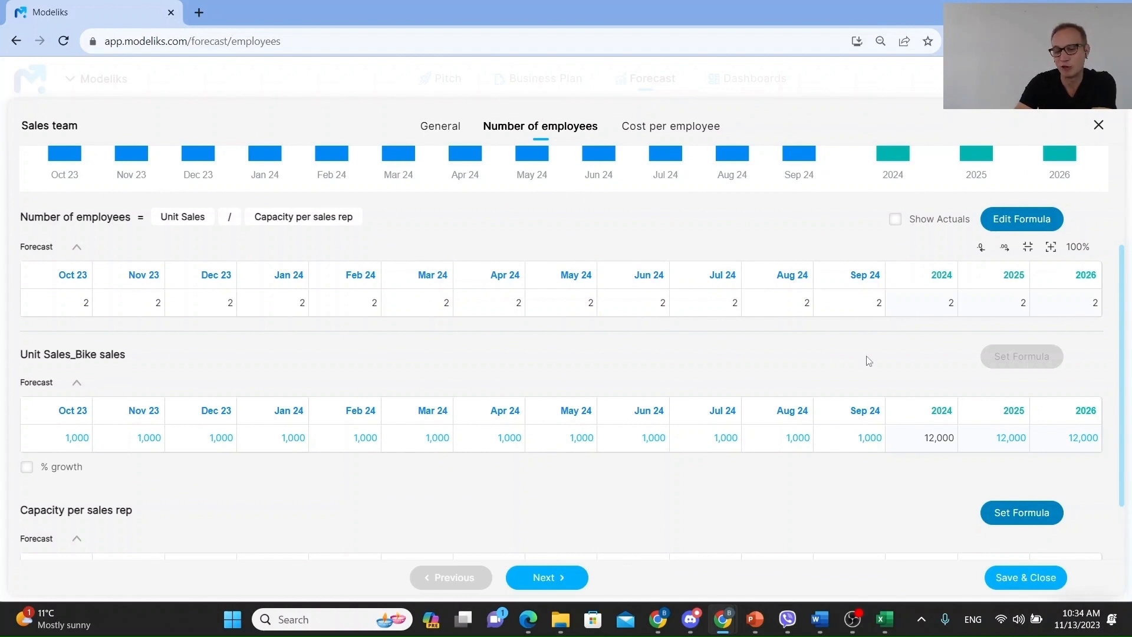
pyautogui.scroll(-2, 811, 356)
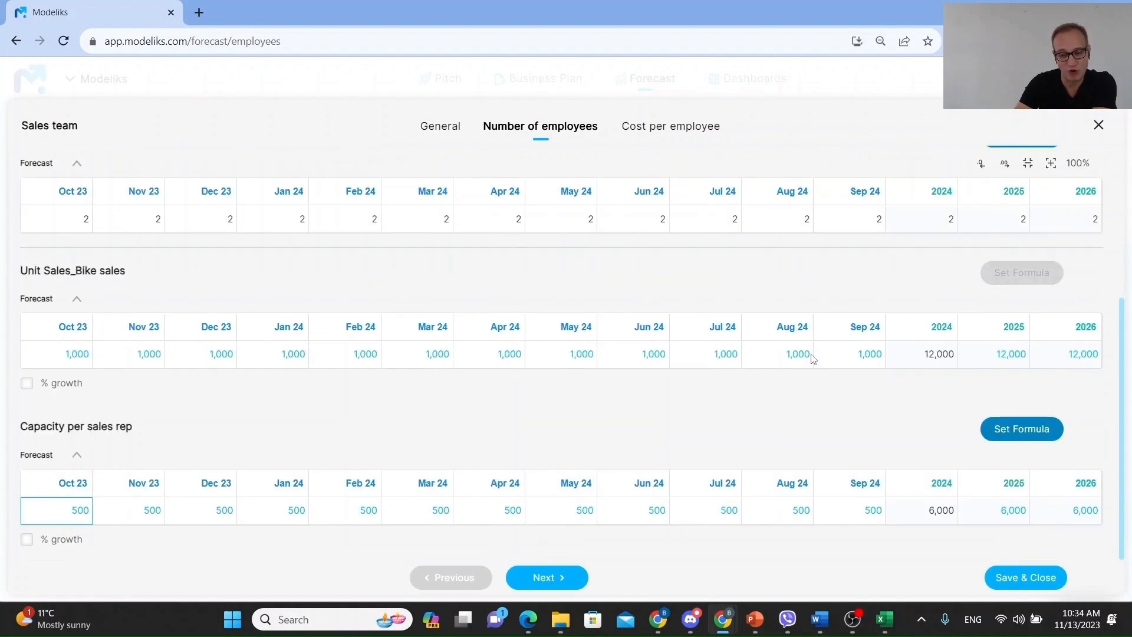
pyautogui.click(1027, 575)
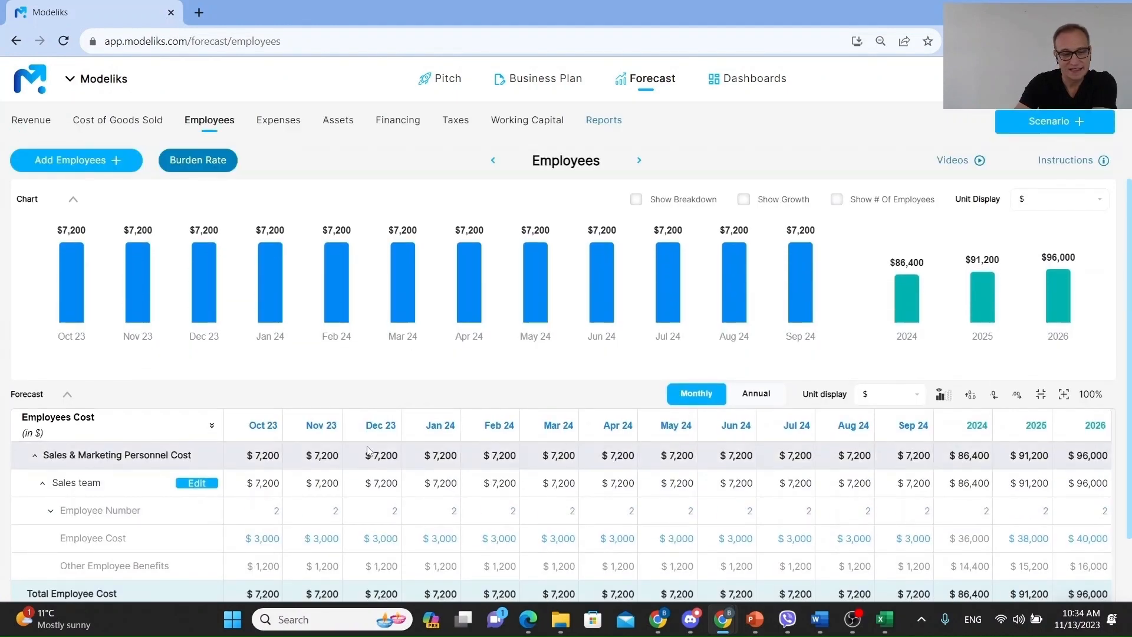
# - Open the Revenue forecast and set Bike sales unit sales for 2025 to 100,000
pyautogui.scroll(-1, 369, 450)
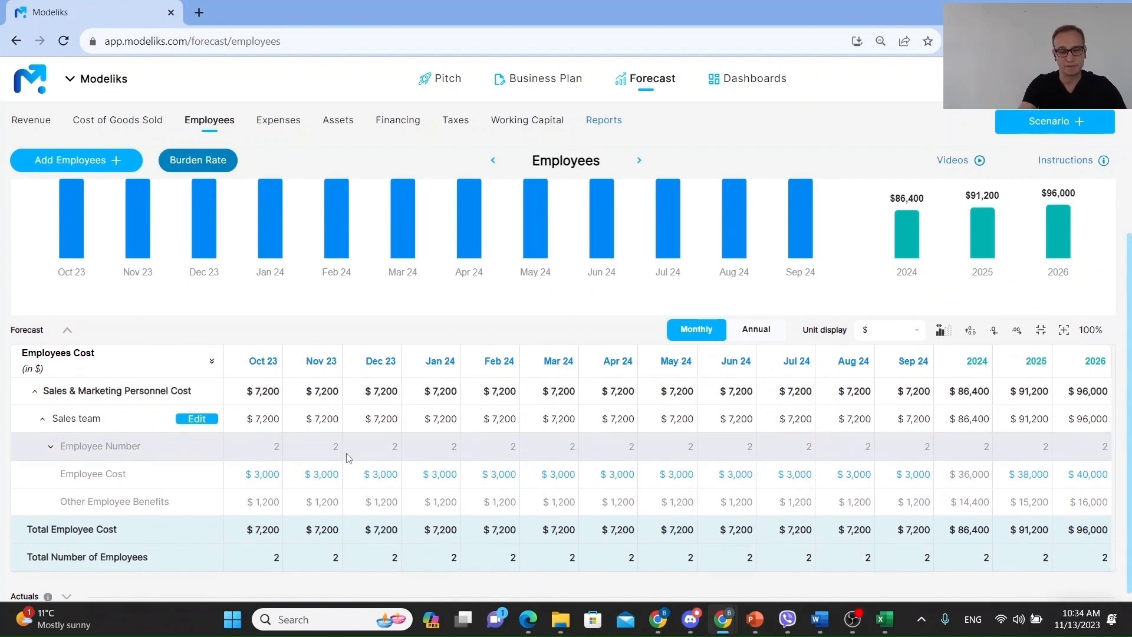
pyautogui.click(33, 122)
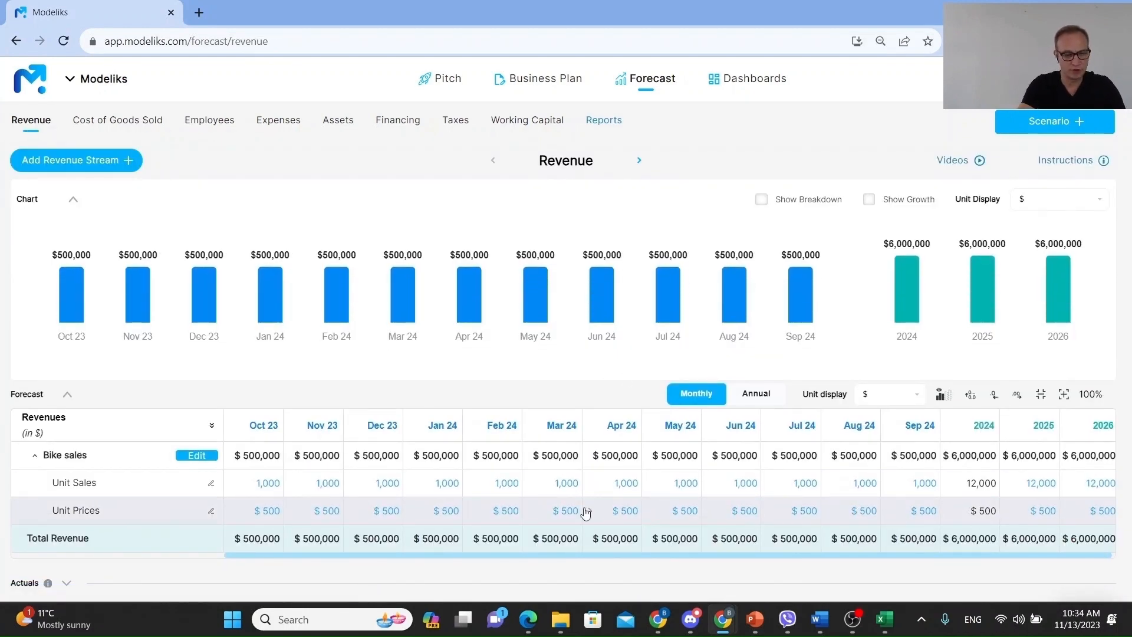
pyautogui.click(1040, 483)
pyautogui.write('100')
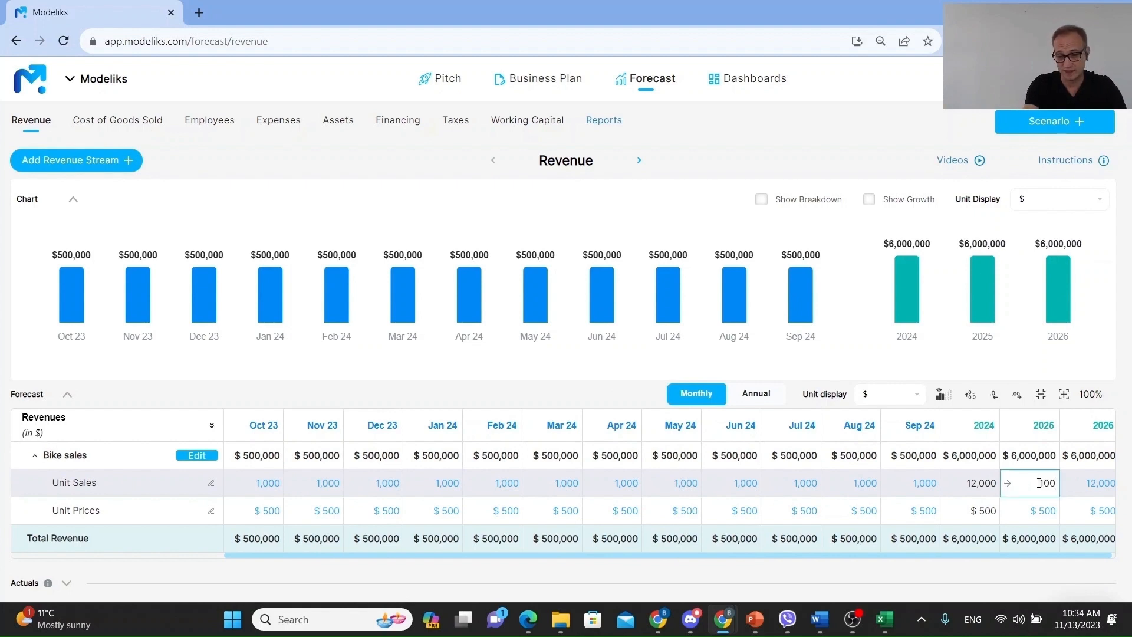
pyautogui.write('000')
pyautogui.press('Return')
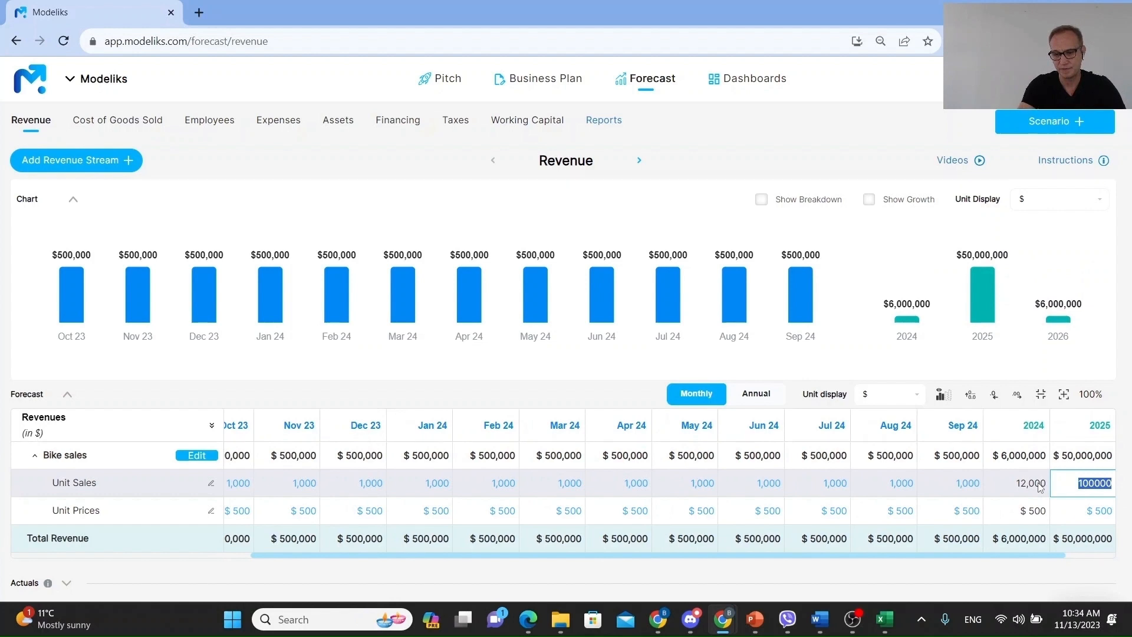
# - Set Bike sales unit sales for 2026 to 150,000, then return to the Employees forecast
pyautogui.hscroll(1, 1040, 486)
pyautogui.click(1091, 482)
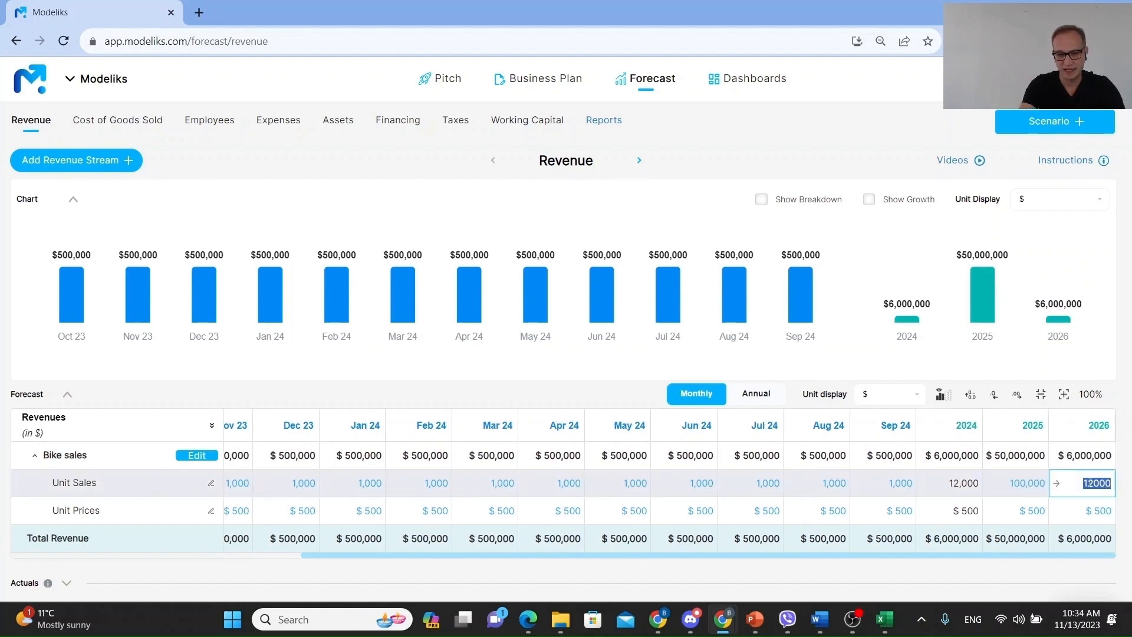
pyautogui.write('1')
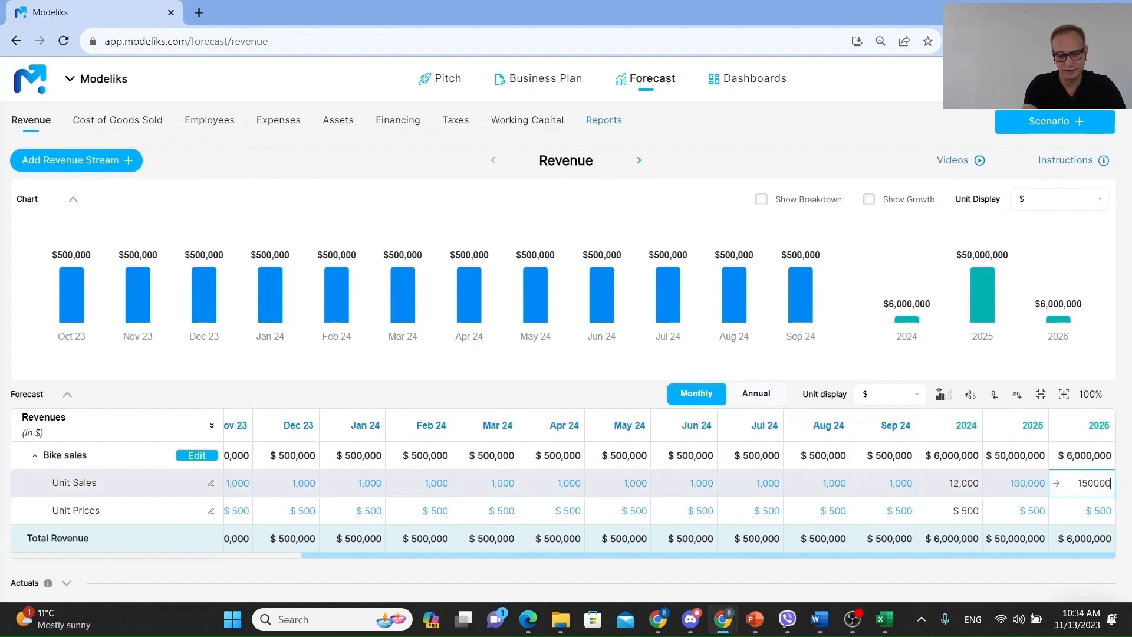
pyautogui.press('Return')
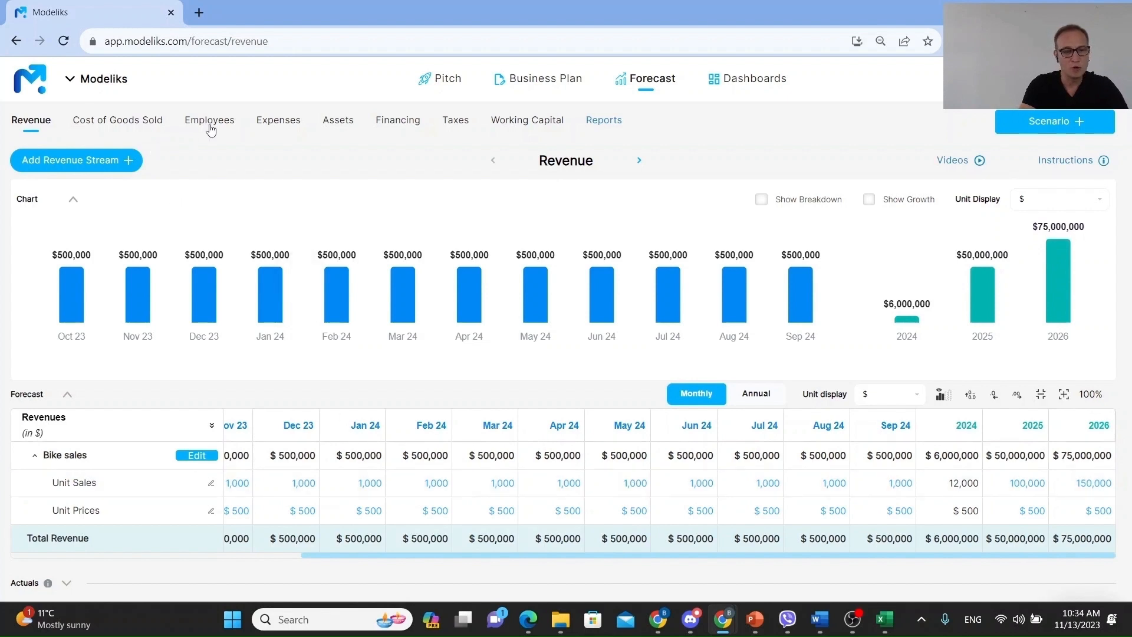
pyautogui.click(210, 122)
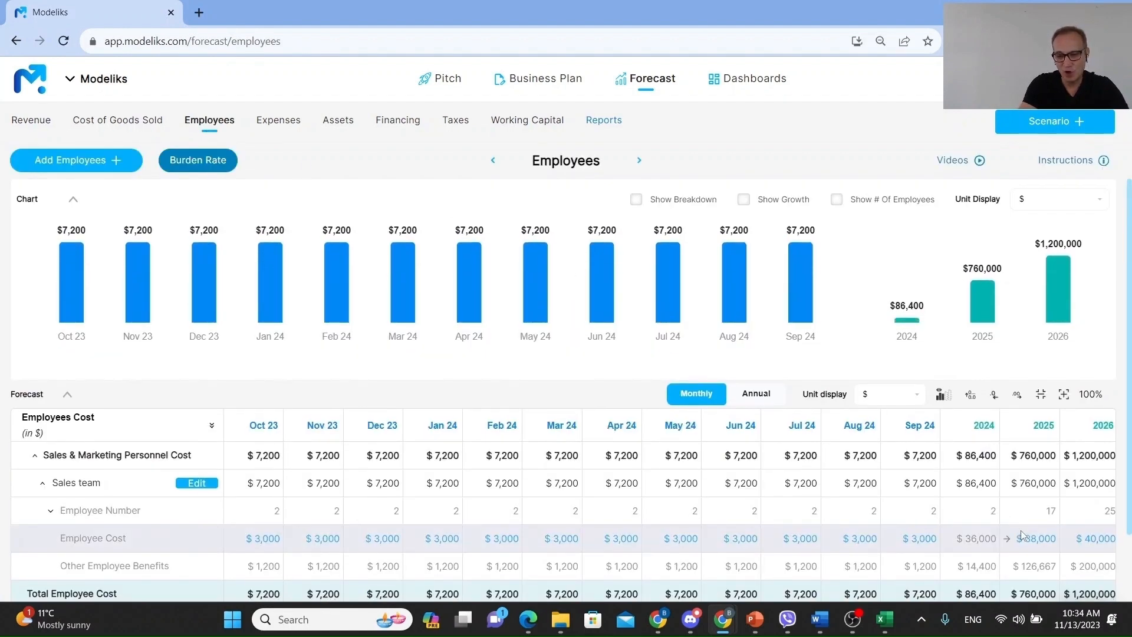